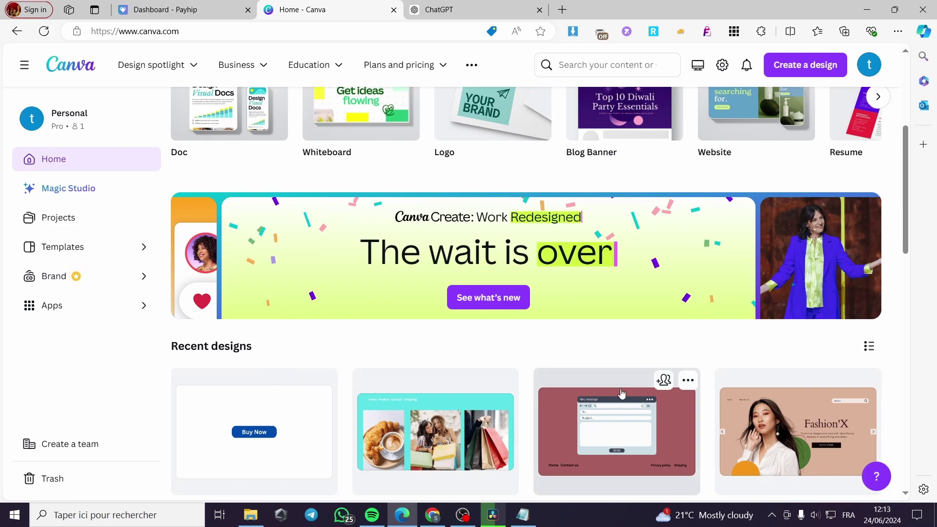
Switch from Canva to the Payhip dashboard and open the store's product list.
scroll(675, 411, "down", 3)
scroll(810, 408, "down", 4)
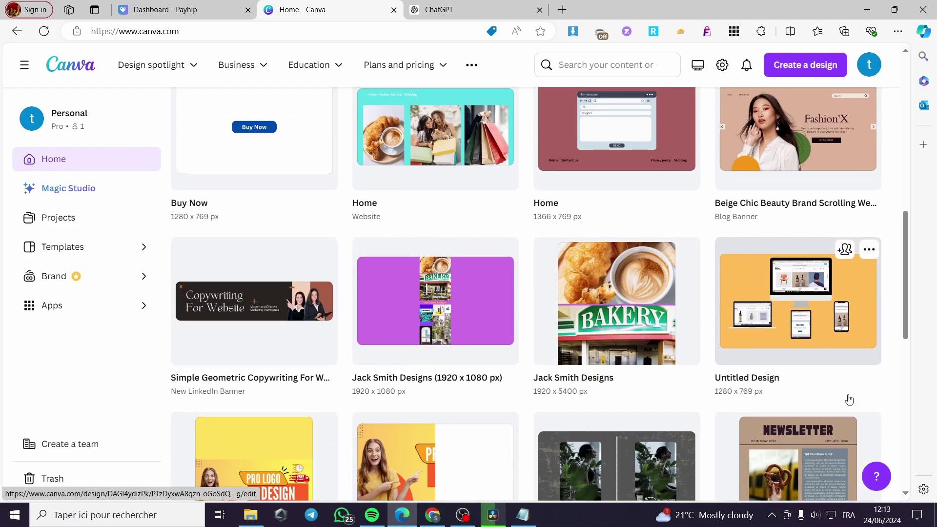
left_click(113, 6)
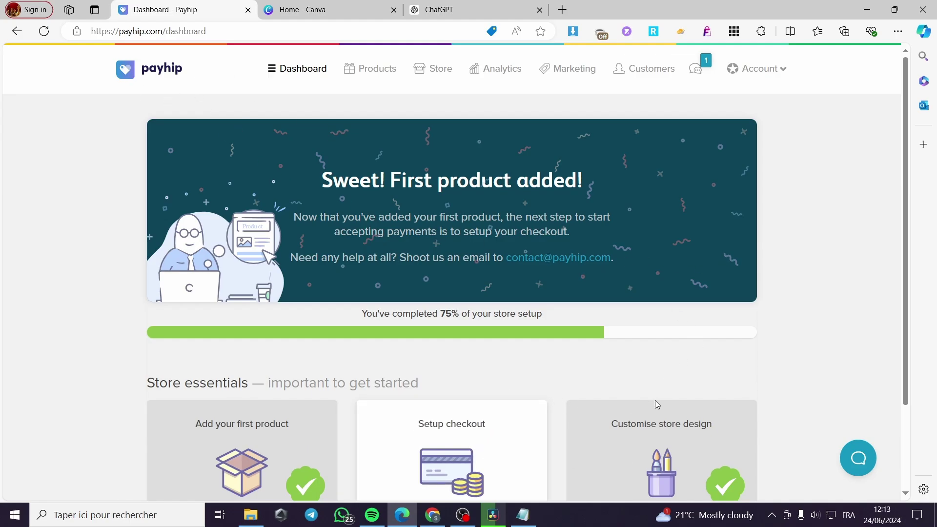
scroll(231, 353, "down", 2)
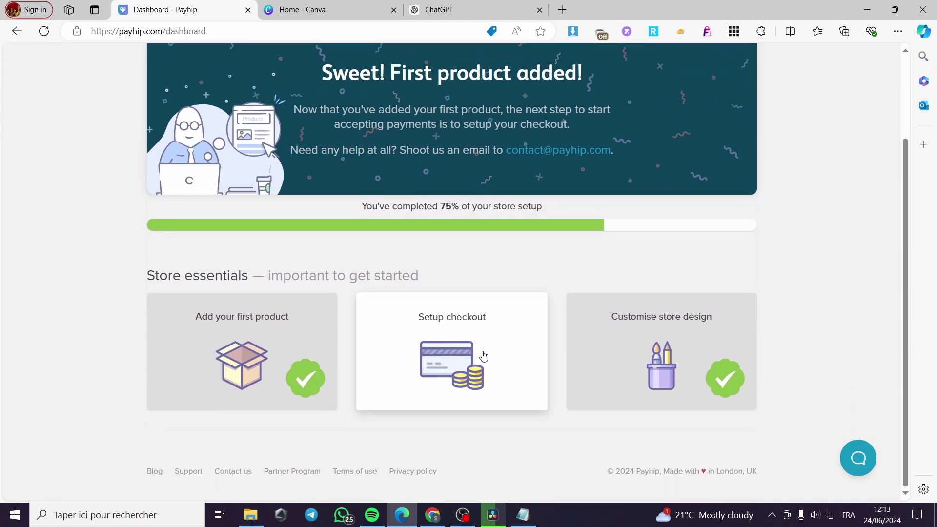
scroll(740, 386, "up", 2)
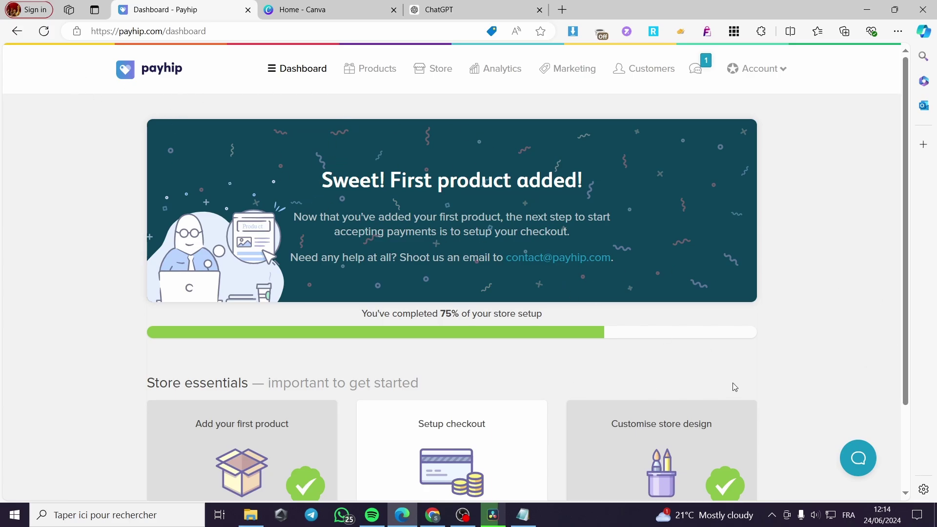
scroll(735, 387, "down", 5)
scroll(728, 388, "up", 5)
left_click(370, 74)
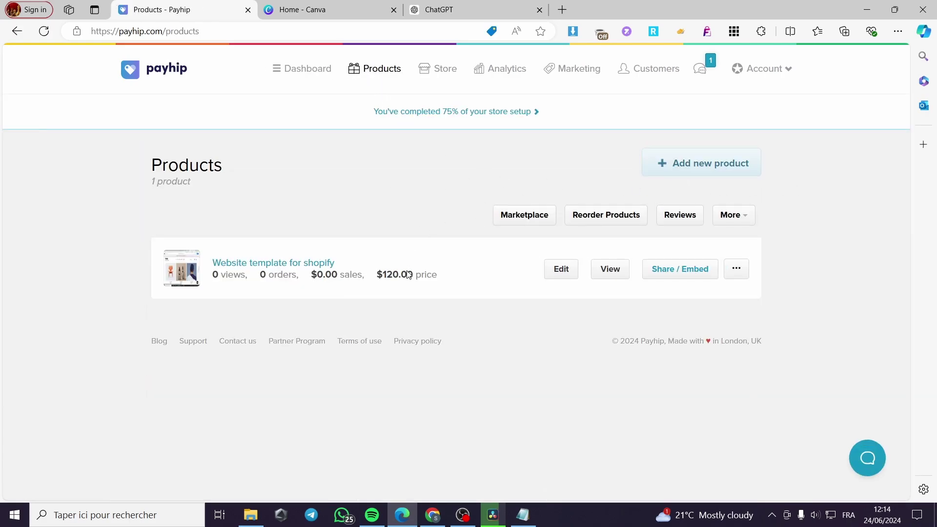
Start adding a new product to the store, choosing Digital Product as its type.
left_click(713, 170)
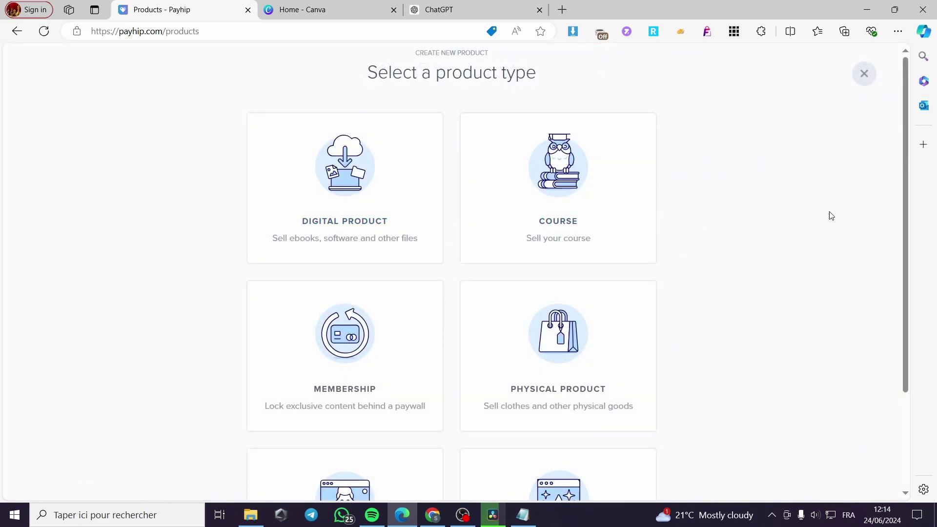
scroll(831, 213, "down", 3)
scroll(826, 214, "up", 3)
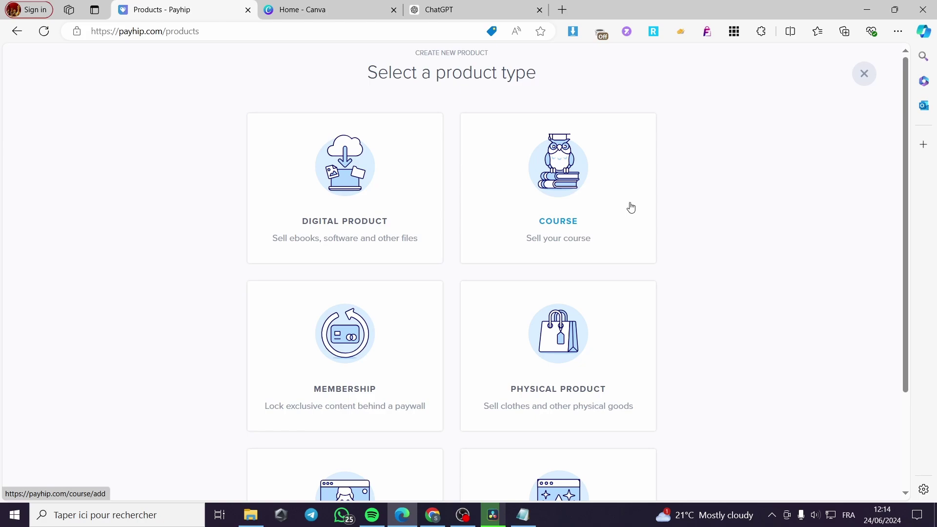
scroll(352, 370, "down", 3)
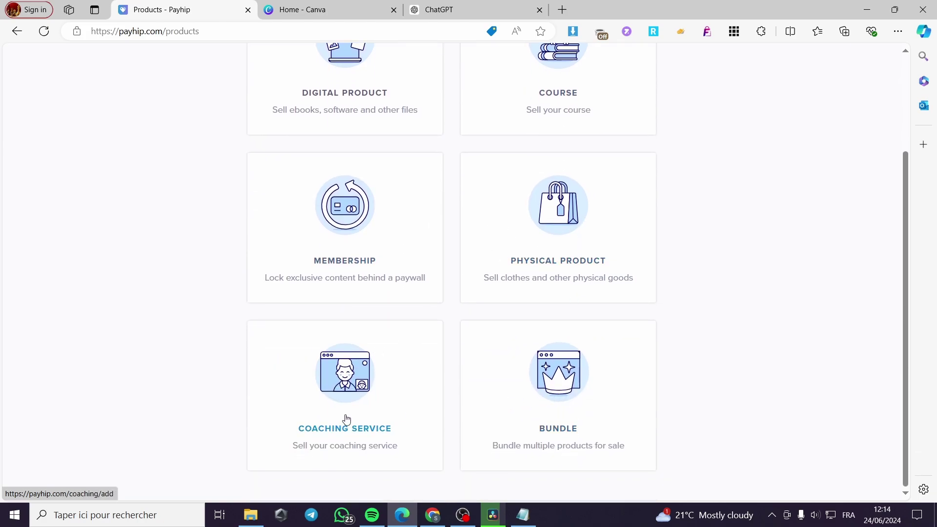
scroll(344, 418, "up", 3)
left_click(379, 185)
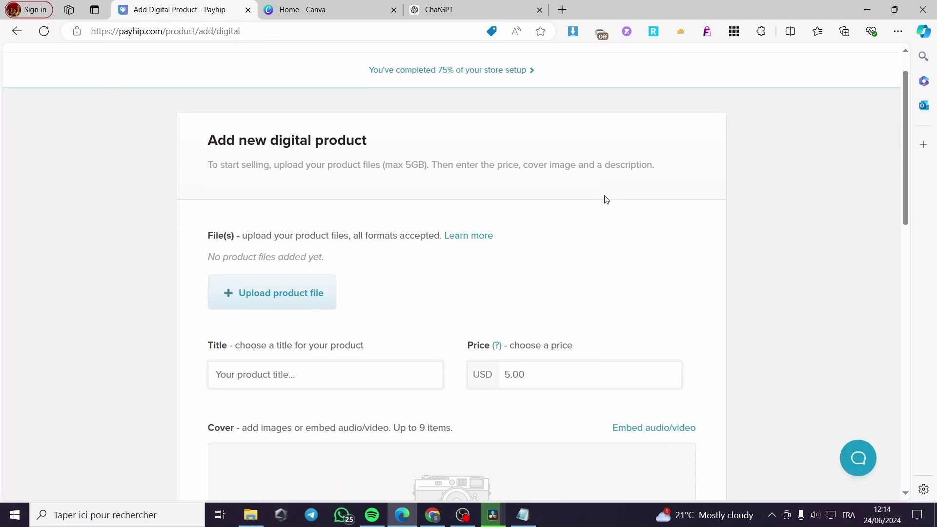
Title the digital product "canva templates for social media" and set its price to 15 USD.
scroll(607, 200, "down", 2)
left_click(251, 294)
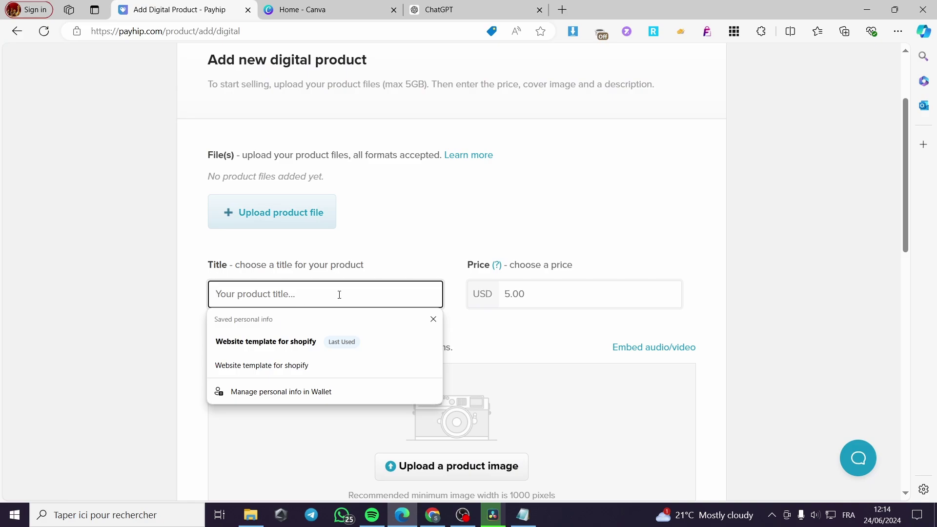
type("canva temp")
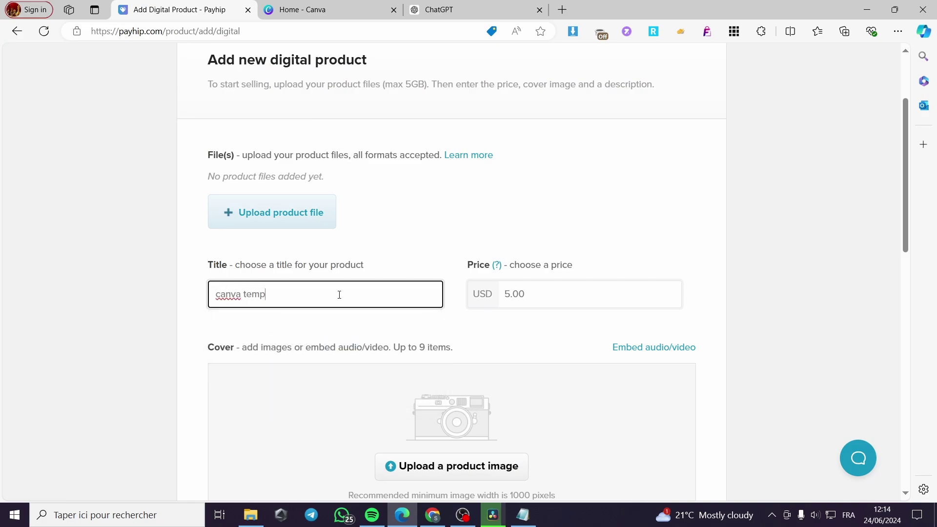
type("lates for social media")
left_click(553, 299)
left_click_drag(553, 299, 497, 303)
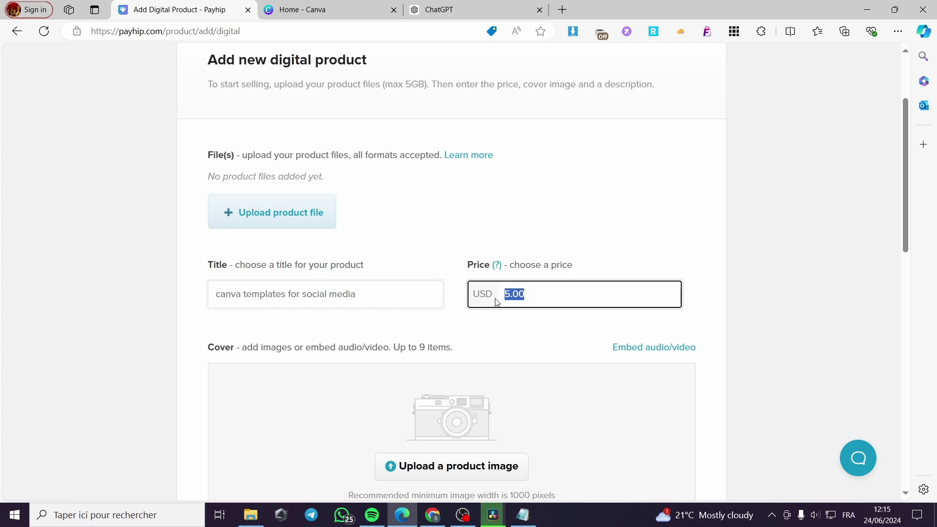
type("15")
left_click(495, 318)
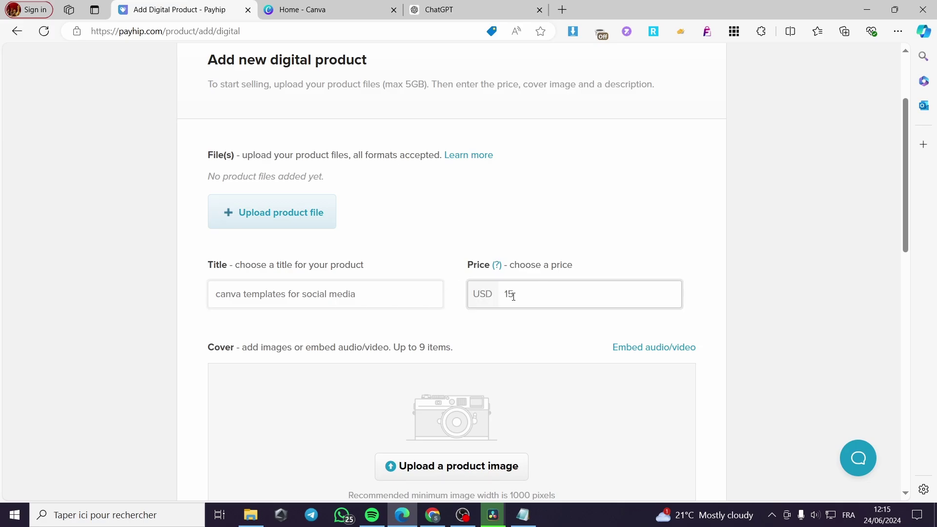
Upload the "Pro logo" PNG from the Téléchargements folder as the product's cover image.
scroll(612, 294, "up", 3)
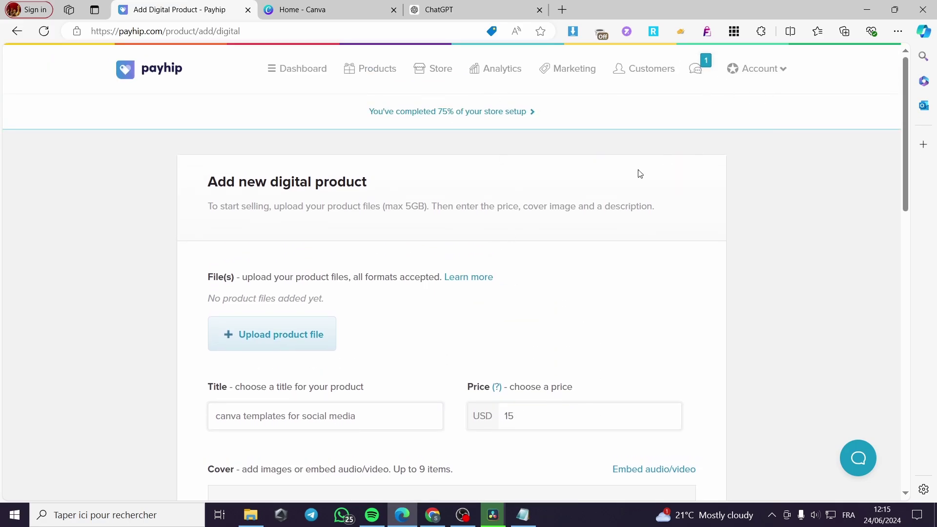
scroll(602, 219, "down", 6)
scroll(454, 194, "up", 3)
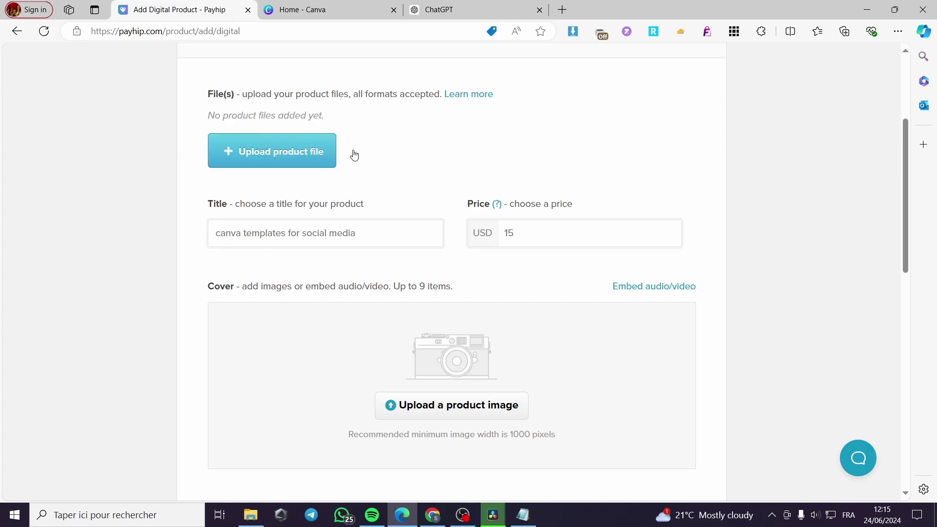
scroll(355, 155, "down", 3)
left_click(483, 285)
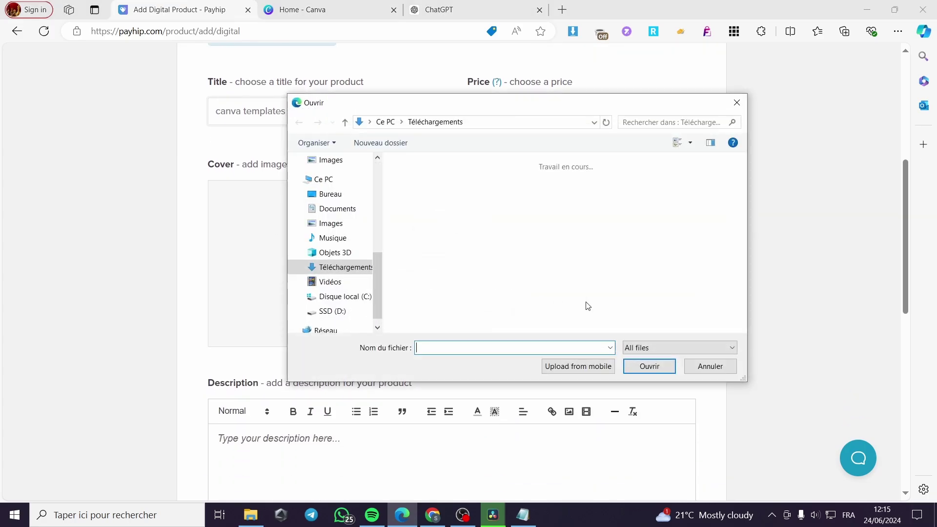
left_click_drag(535, 108, 497, 55)
scroll(481, 193, "down", 5)
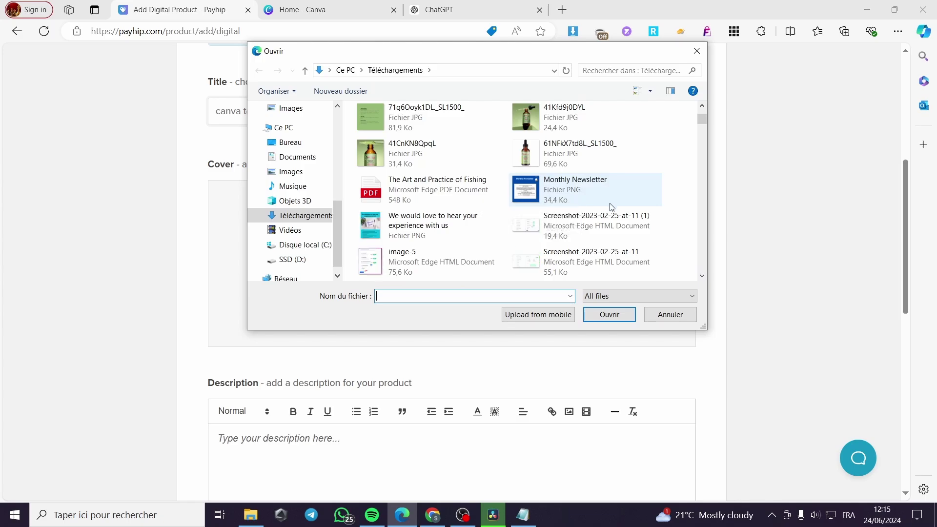
scroll(510, 235, "down", 3)
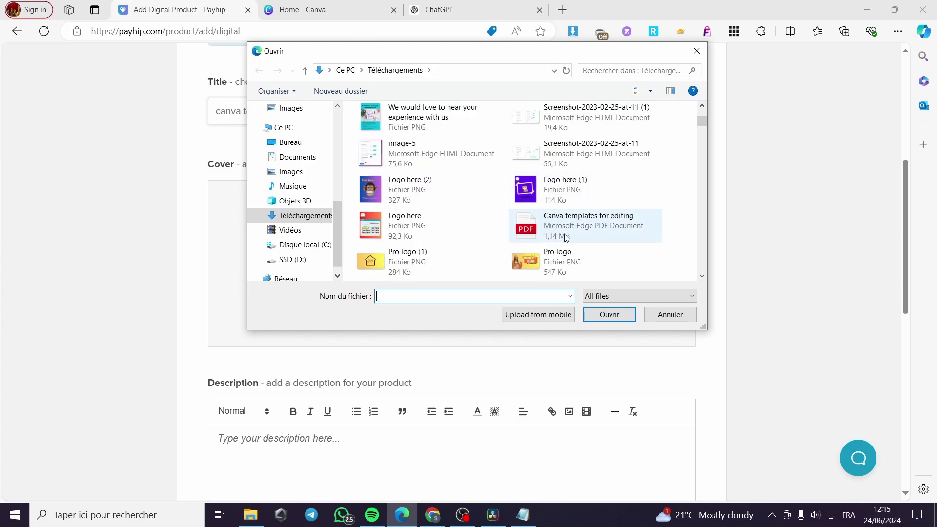
double_click(561, 262)
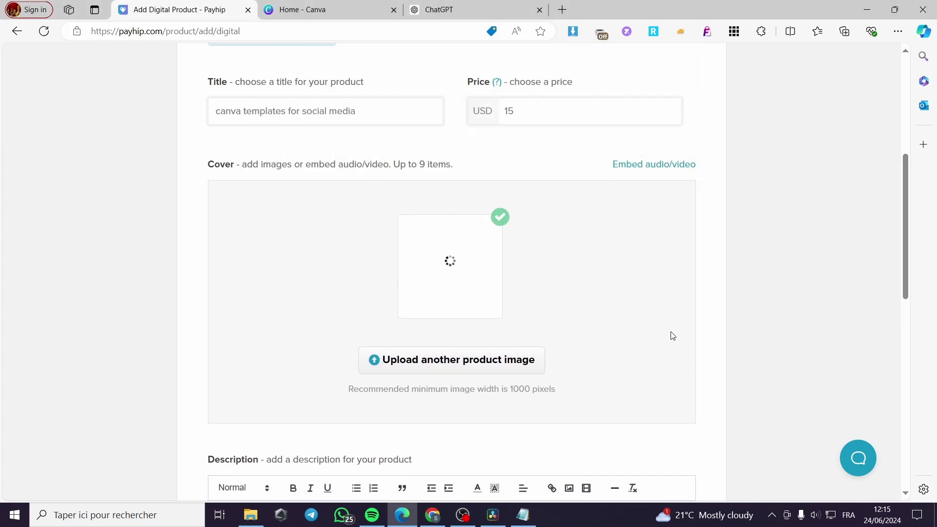
Enter the description "Her is 3 canva templates that you can fully customize by yourself to post them on social media like instagram or pinterest.".
scroll(573, 303, "down", 1)
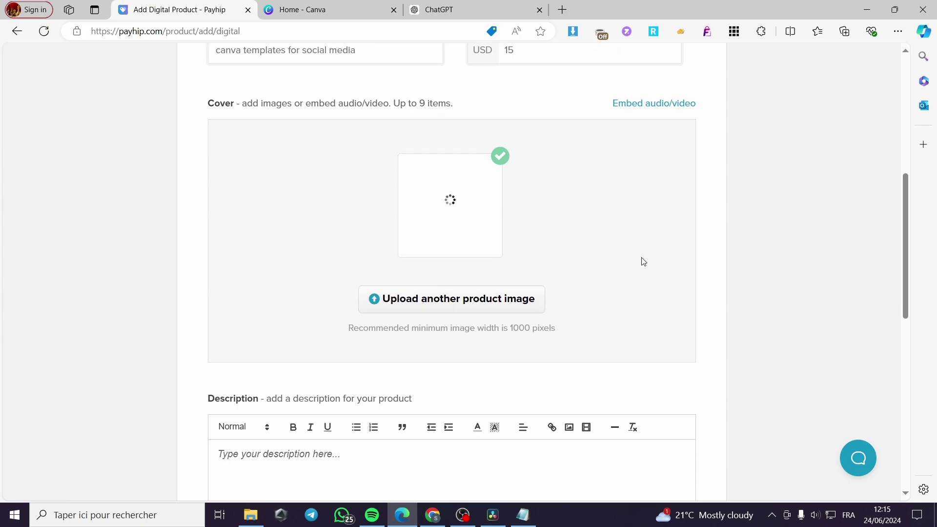
scroll(418, 359, "down", 3)
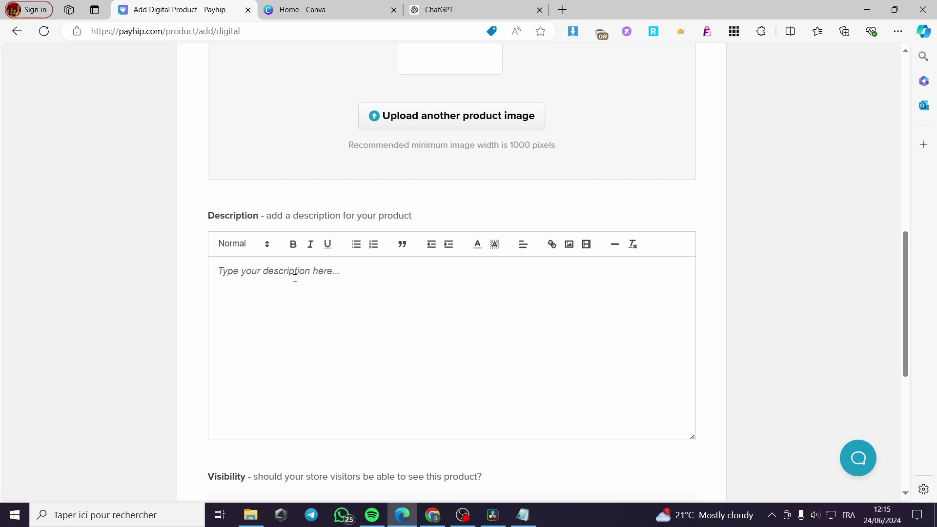
type("Her is 3")
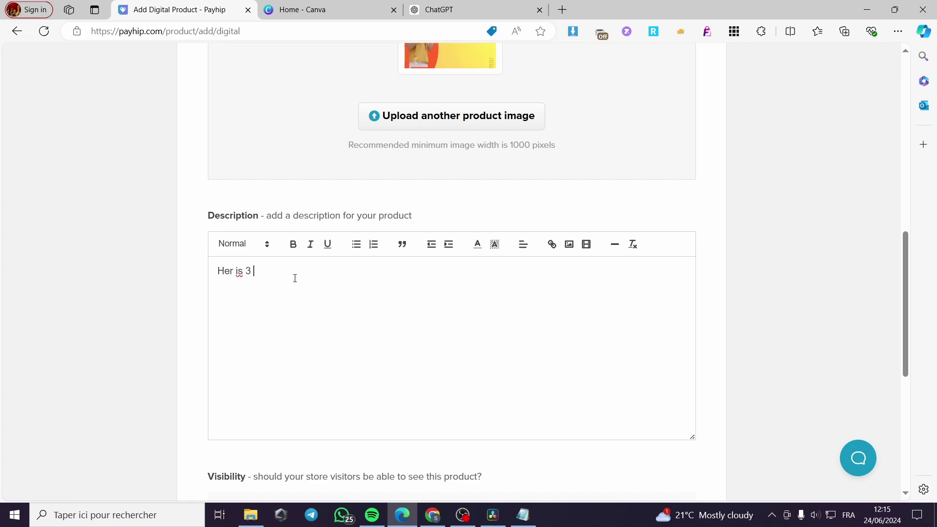
type(" canva templates that you can")
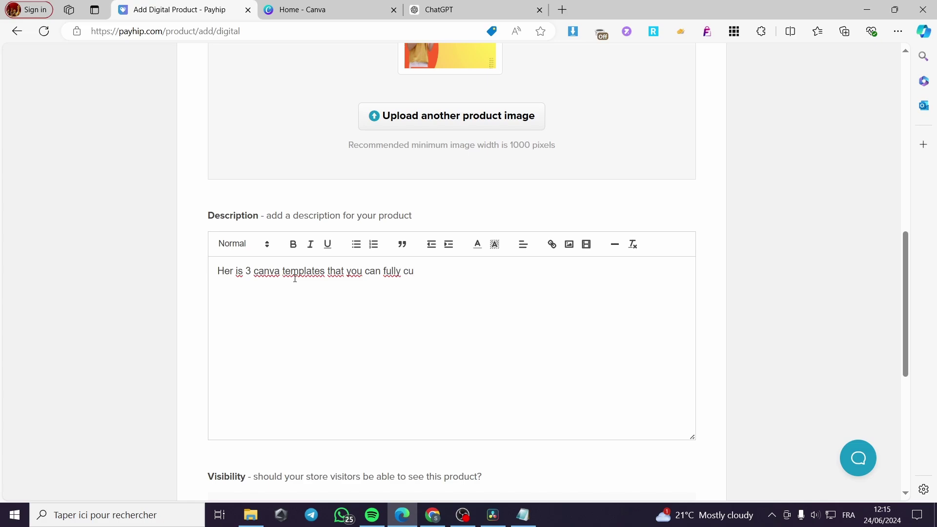
type("fully custum")
key("BackSpace")
type("omize by yourseld")
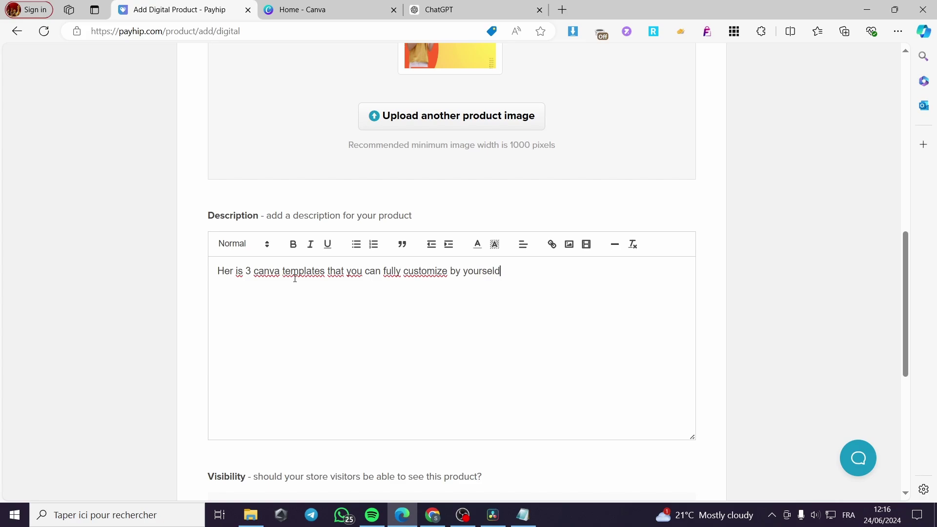
key("BackSpace")
type("f to post them on ")
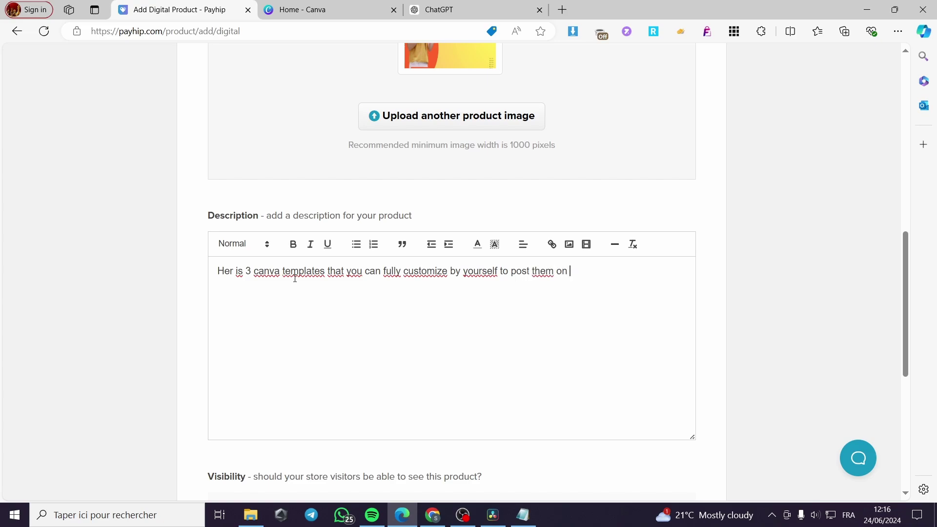
type("socila me")
key("BackSpace")
key("BackSpace")
type("media like instagr")
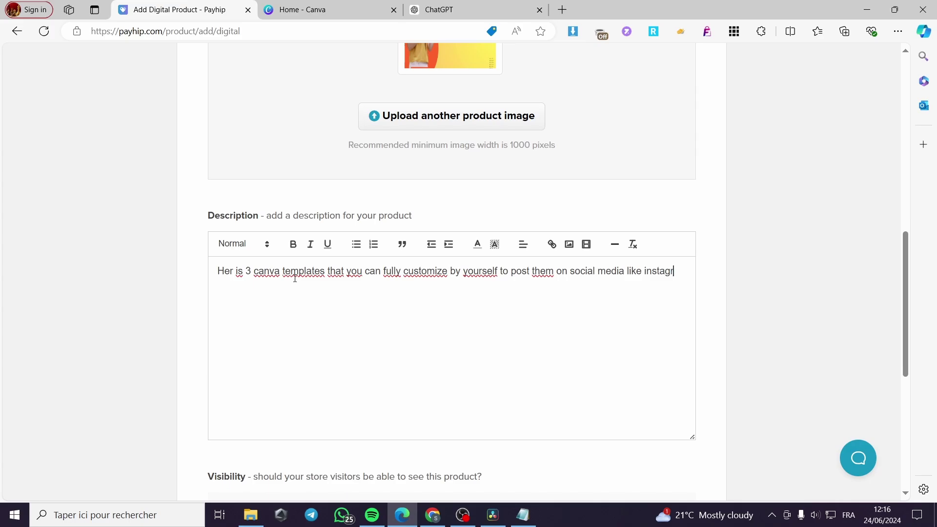
type("am or pin")
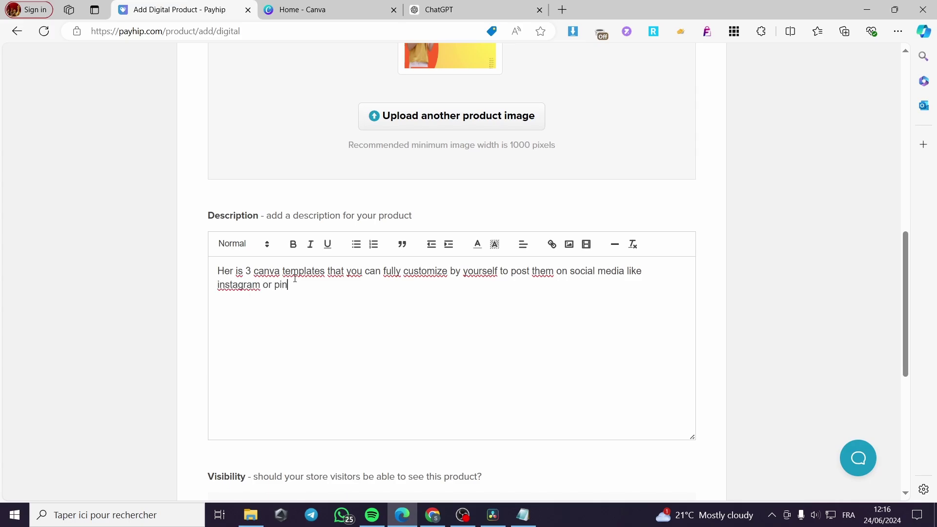
type("terest.")
scroll(342, 300, "down", 6)
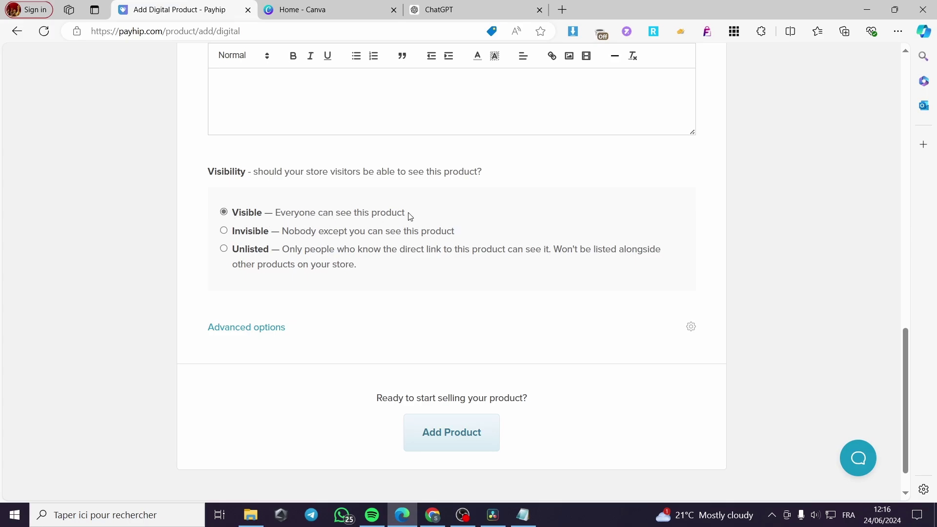
scroll(405, 279, "up", 8)
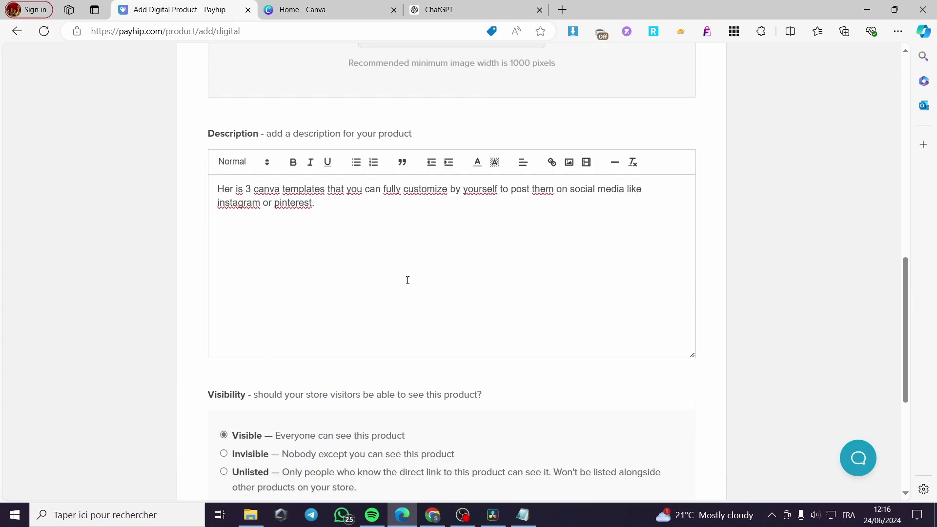
scroll(527, 293, "down", 6)
scroll(530, 267, "up", 12)
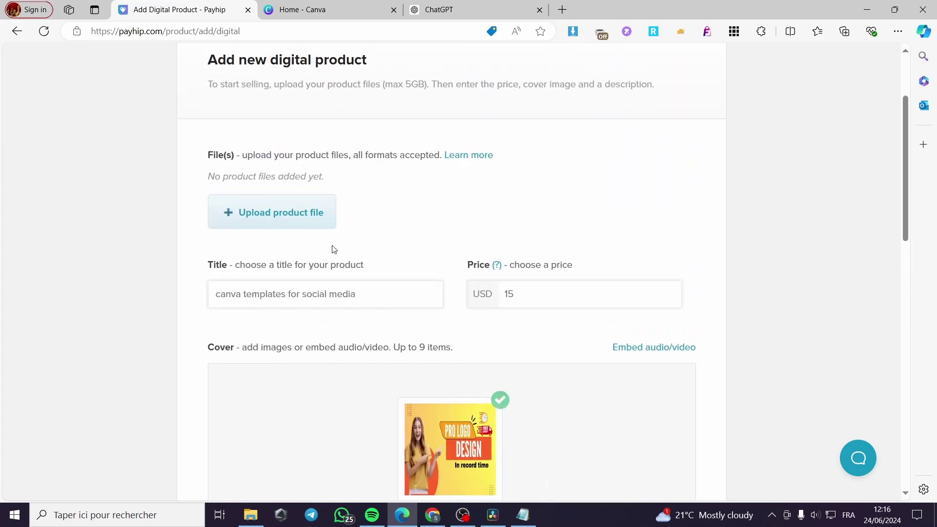
Switch to the Canva home page and create a new design from the "Logo here" brand template among the recent designs.
left_click(308, 10)
scroll(851, 352, "down", 1)
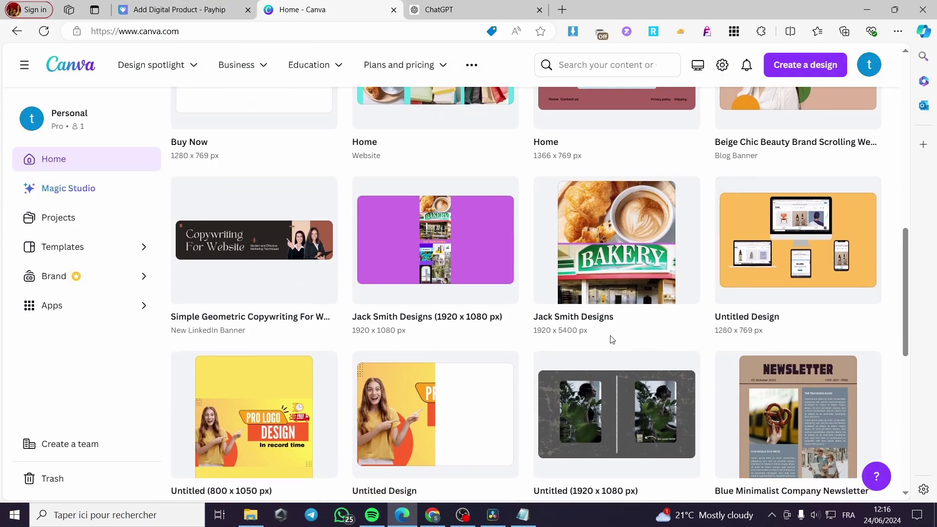
scroll(643, 353, "down", 2)
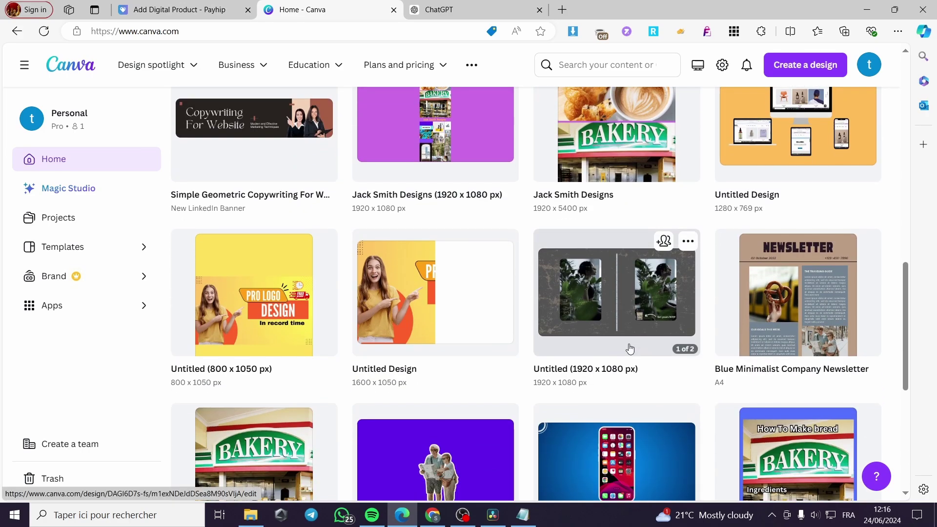
scroll(654, 350, "up", 2)
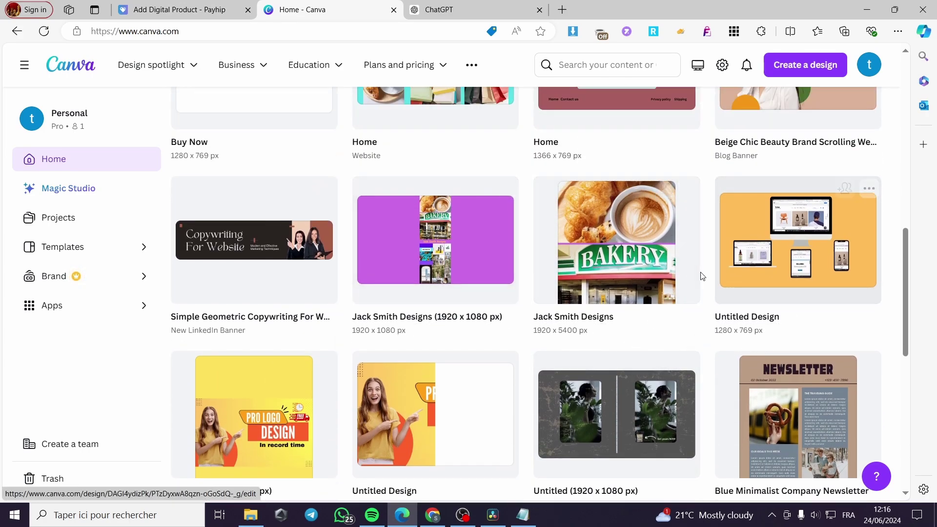
scroll(469, 334, "down", 9)
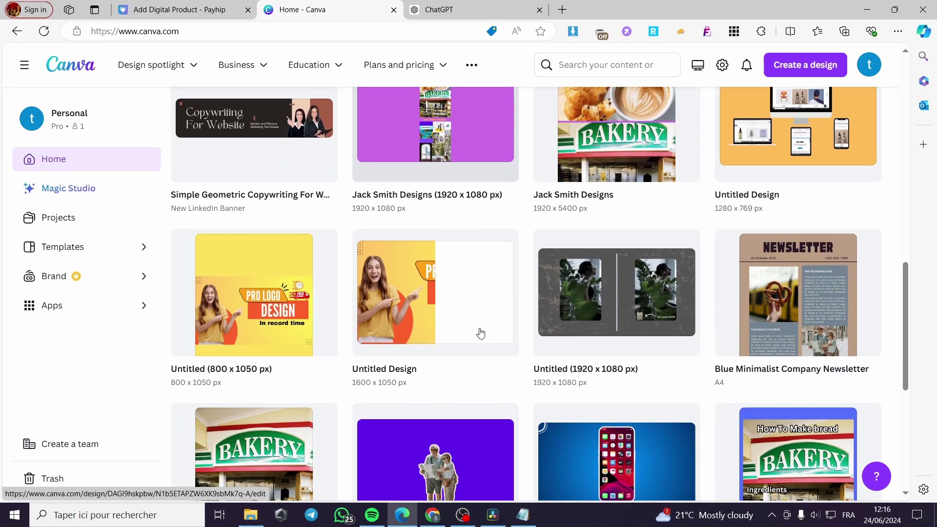
scroll(552, 309, "up", 12)
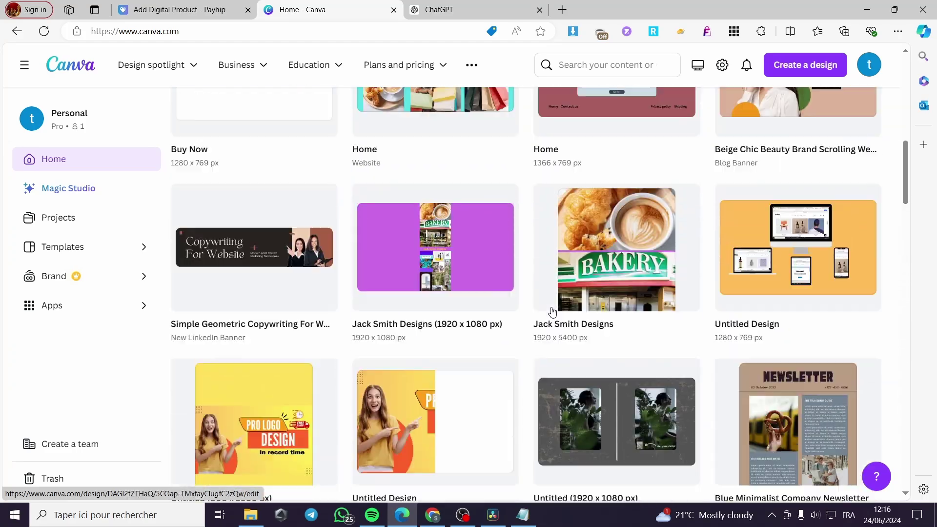
scroll(391, 304, "up", 6)
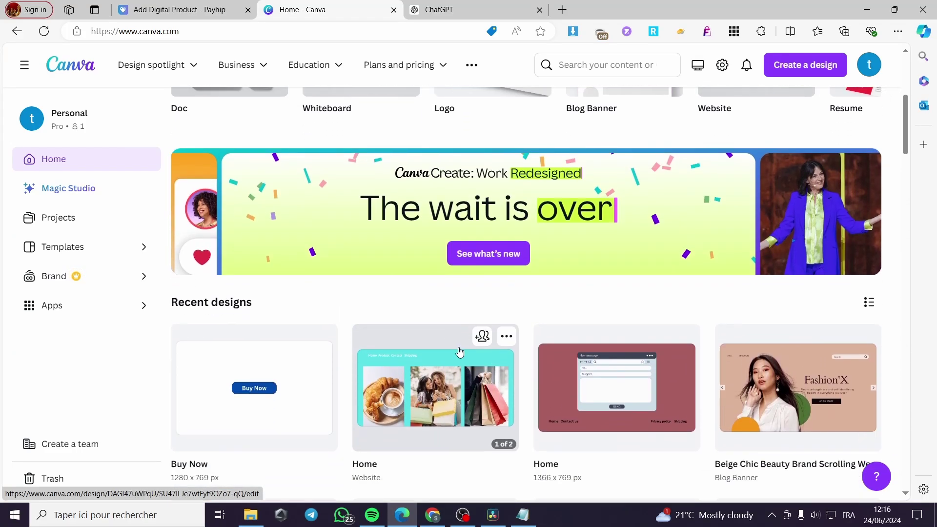
scroll(488, 337, "down", 4)
scroll(678, 288, "down", 4)
scroll(663, 268, "down", 6)
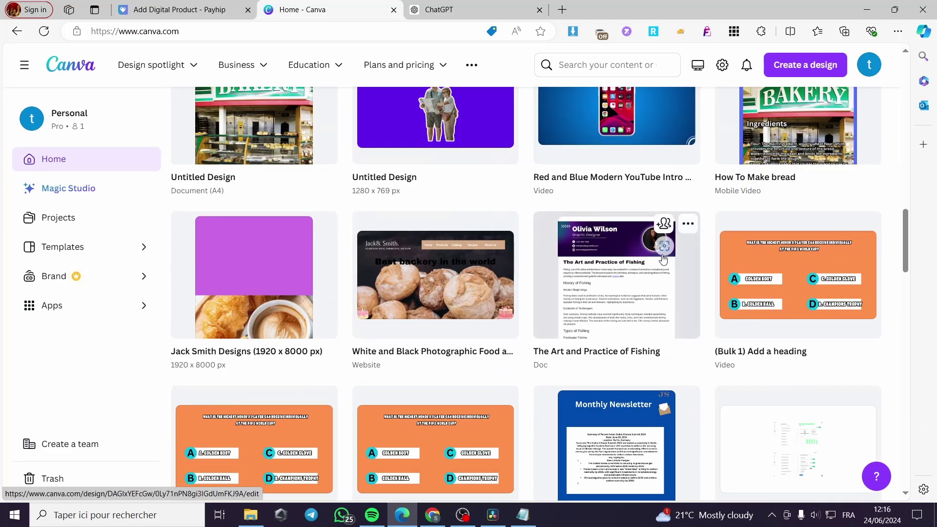
scroll(654, 261, "down", 6)
scroll(482, 248, "down", 4)
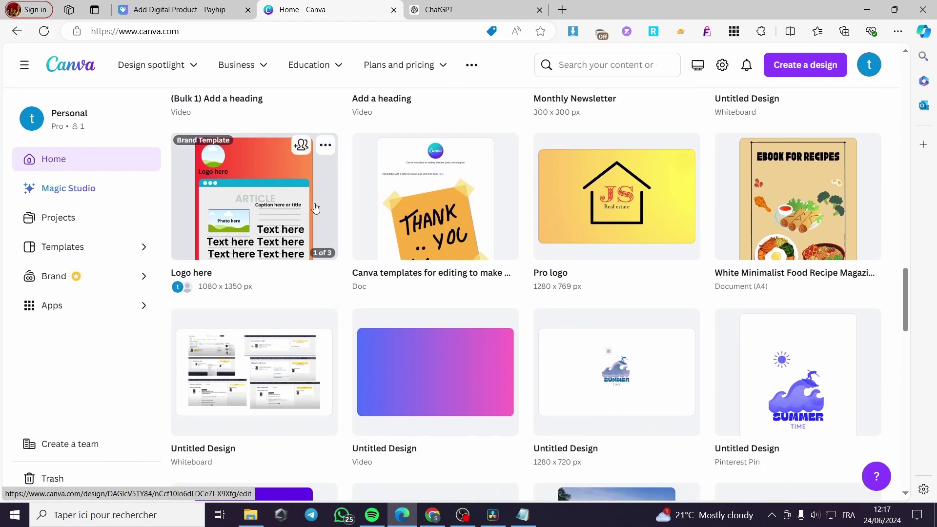
left_click(319, 193)
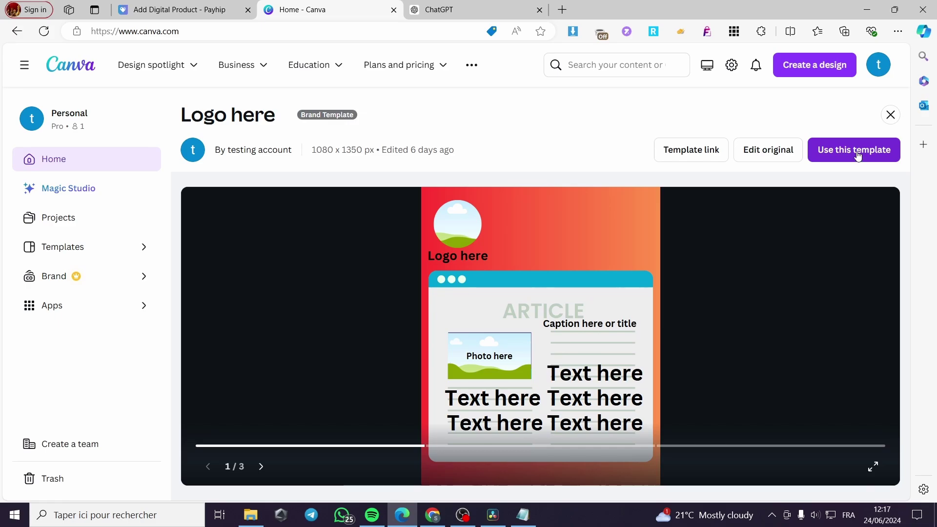
left_click(858, 156)
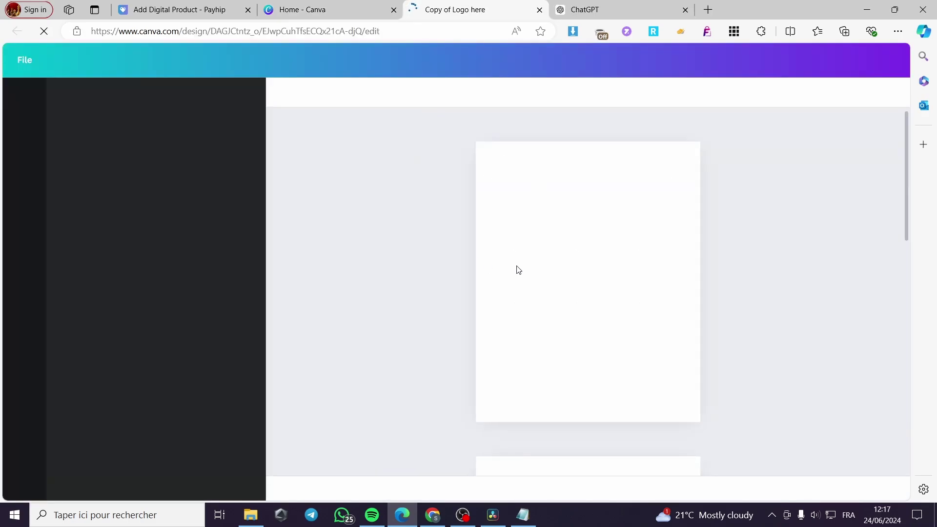
Look through the three pages of the copied template to examine their layouts and the placeholders buyers can customize.
scroll(713, 234, "down", 10)
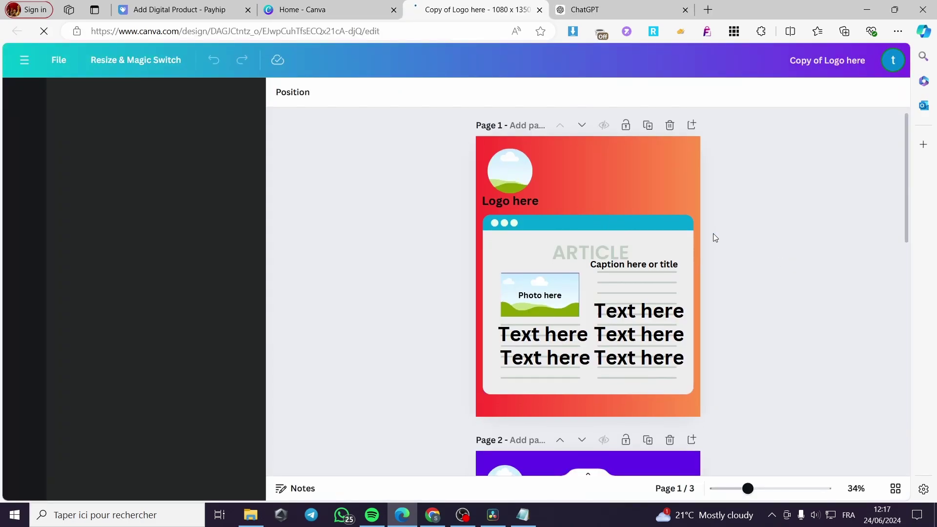
scroll(696, 355, "up", 15)
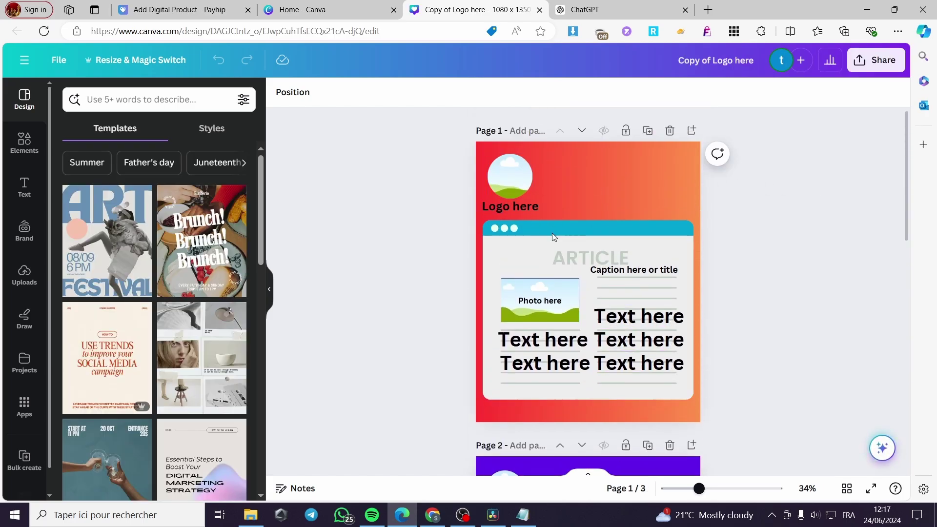
left_click(610, 200)
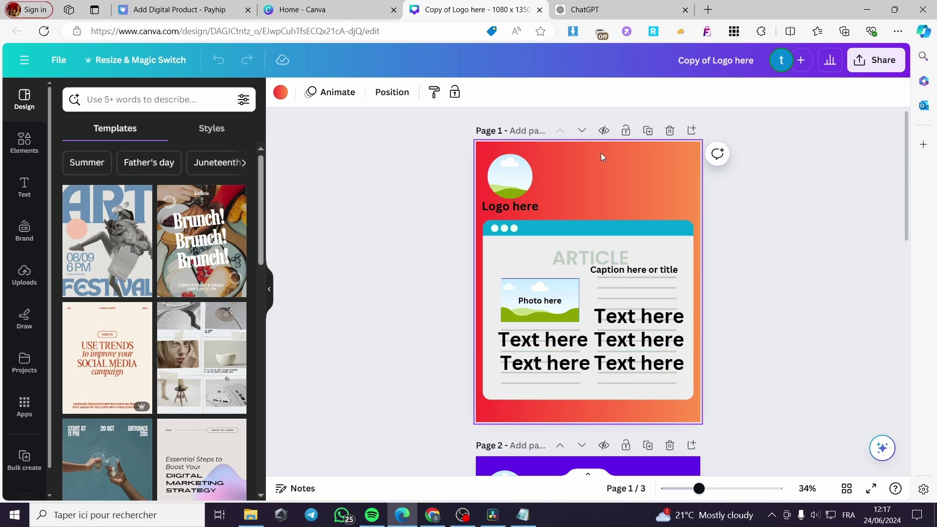
scroll(730, 297, "down", 9)
scroll(707, 280, "up", 8)
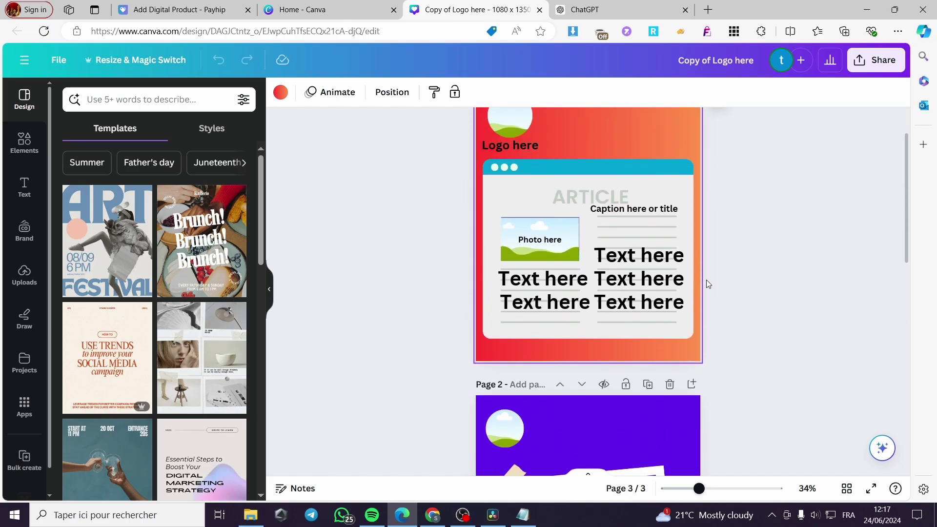
scroll(708, 283, "up", 2)
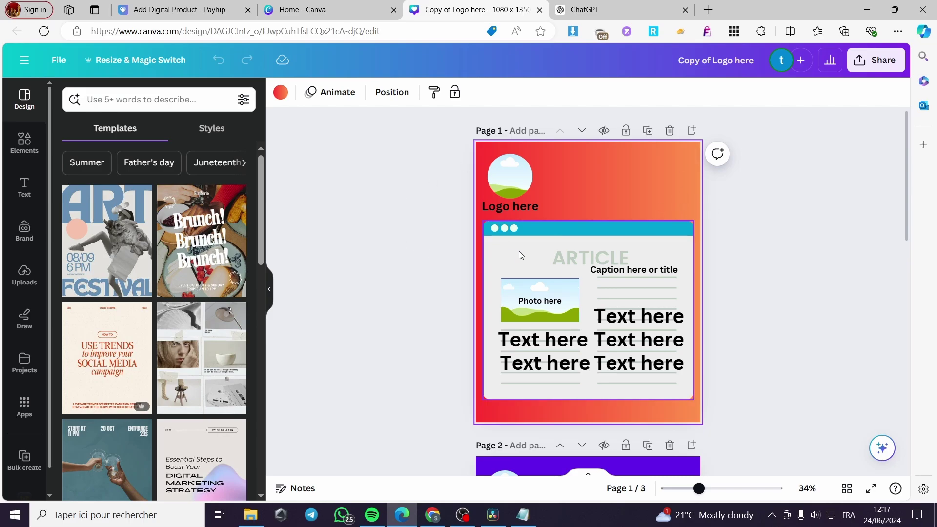
scroll(675, 225, "down", 5)
scroll(590, 304, "down", 7)
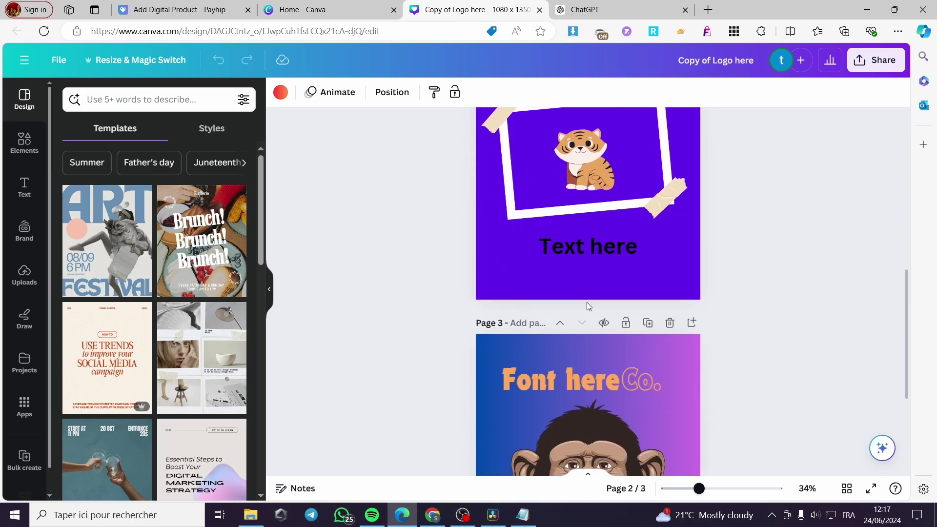
scroll(583, 361, "up", 12)
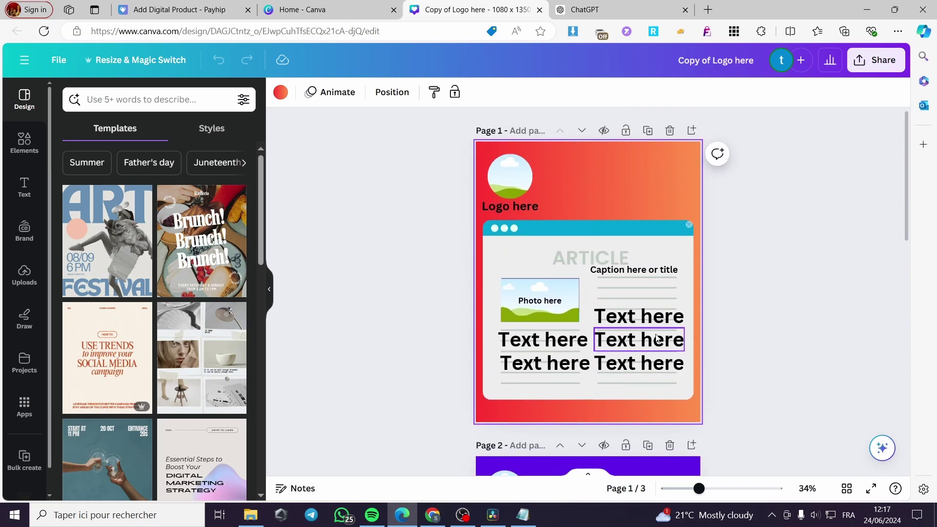
Share the design through a collaboration link that lets anyone with the link edit, and copy that link.
left_click(873, 68)
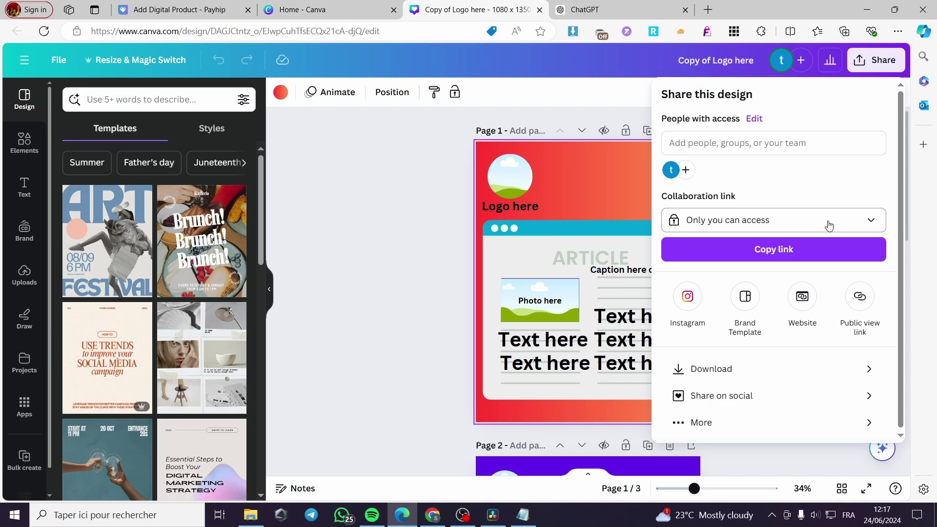
left_click(872, 223)
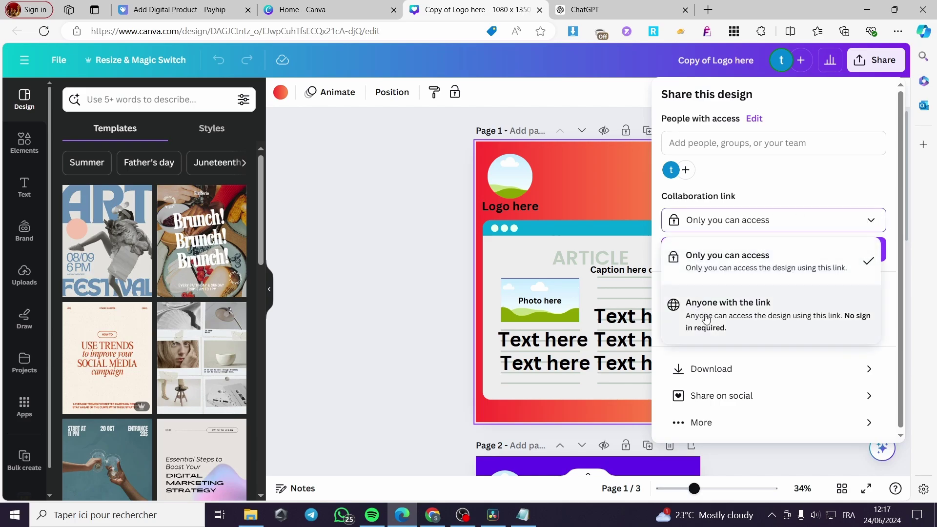
left_click(797, 318)
left_click(869, 221)
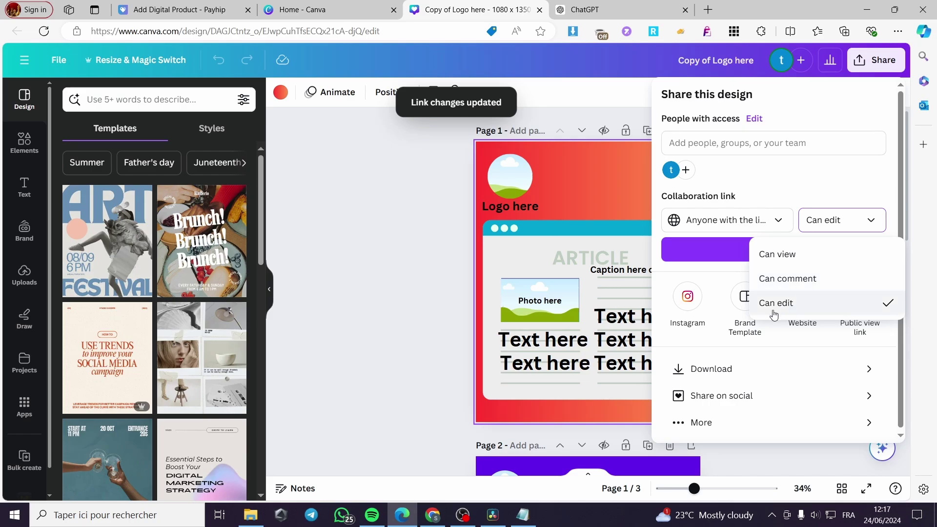
left_click(791, 308)
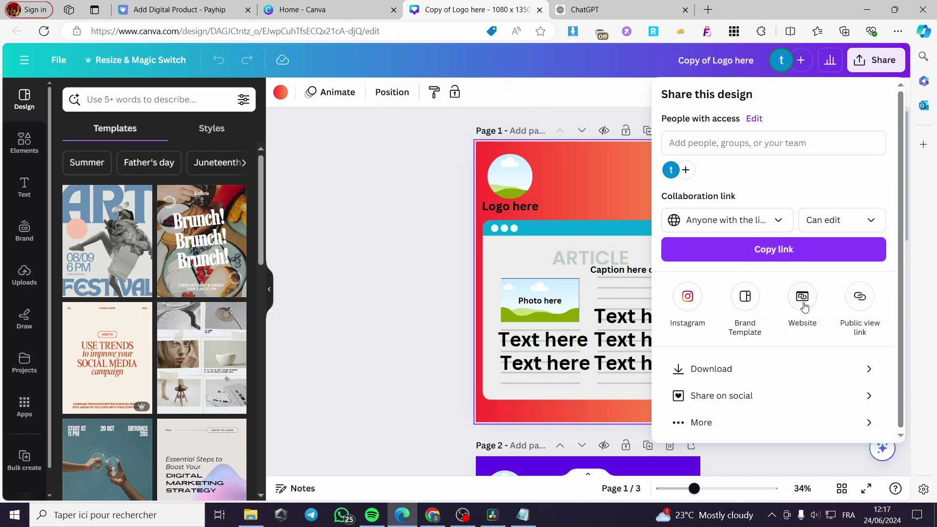
left_click(765, 252)
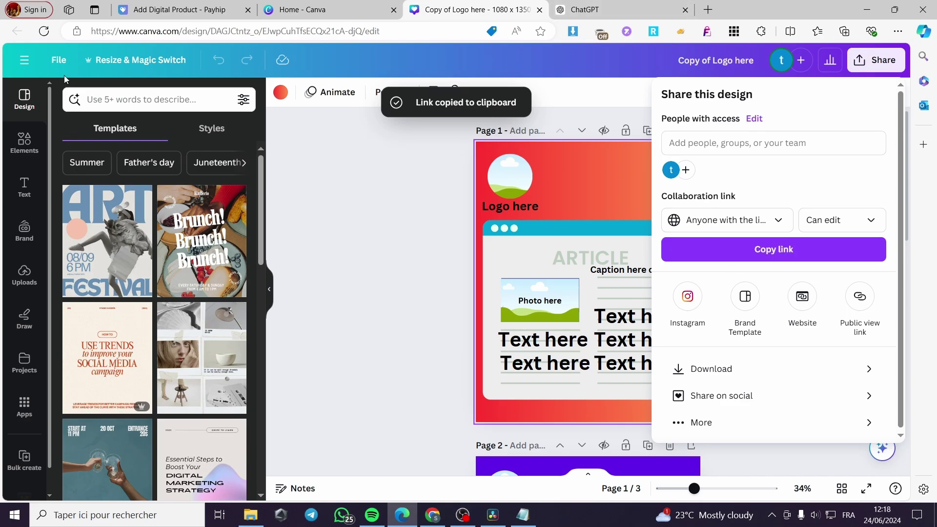
Return to the Canva home page and open the "Canva templates for editing to make posts on instagram" doc from the recent designs.
left_click(16, 60)
left_click(16, 59)
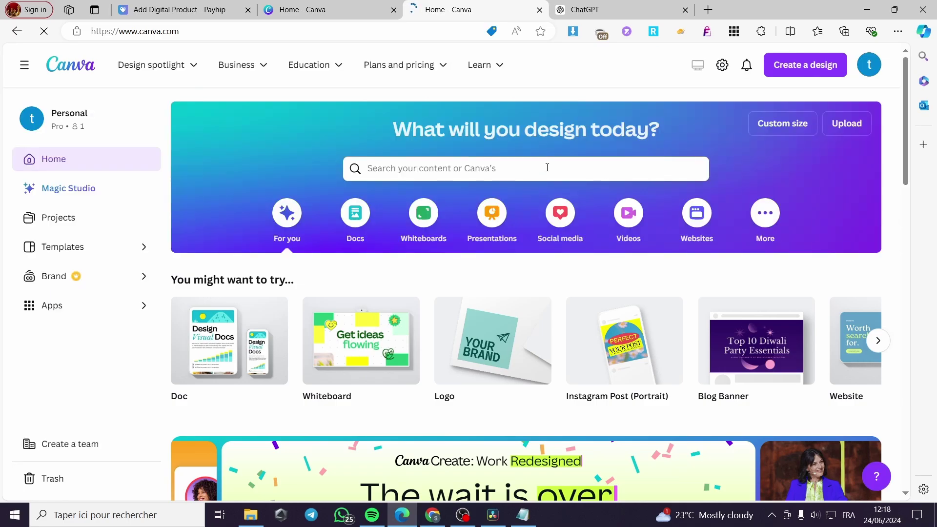
left_click(548, 167)
scroll(547, 195, "down", 10)
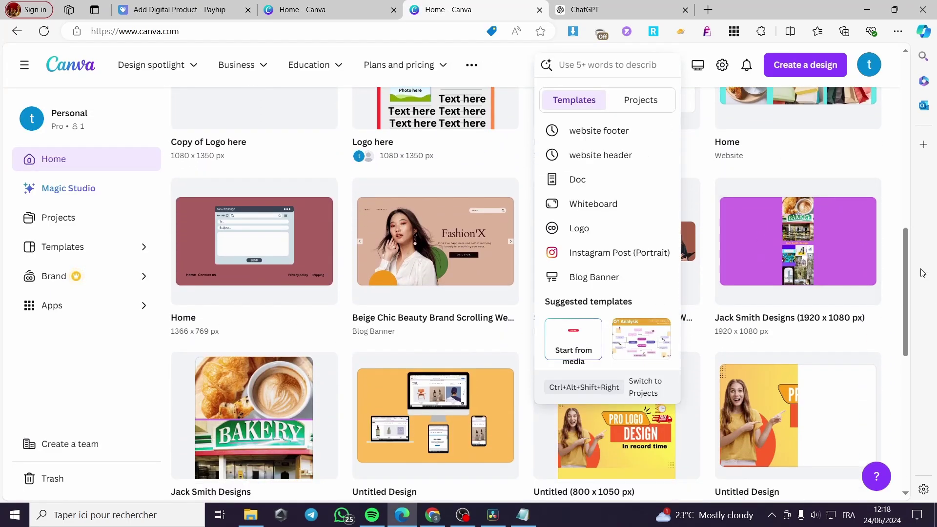
left_click(905, 274)
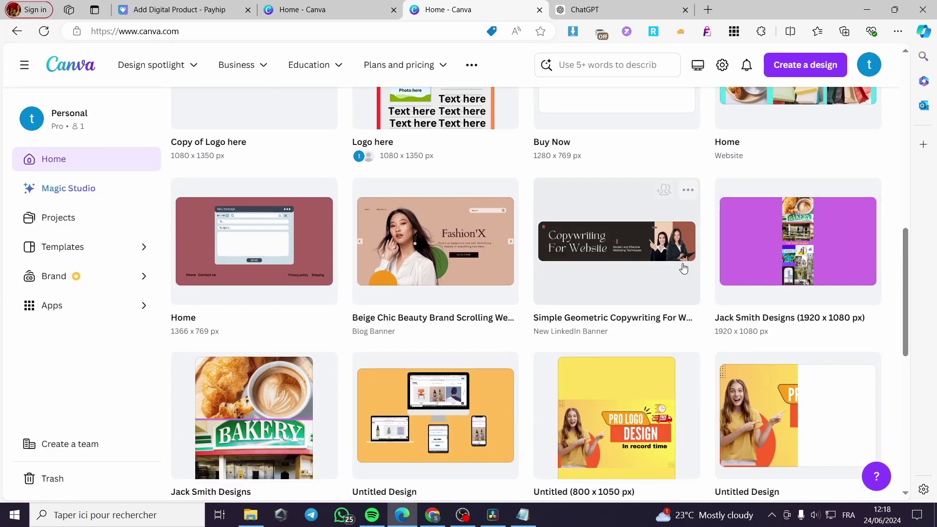
scroll(846, 267, "down", 3)
scroll(846, 267, "up", 5)
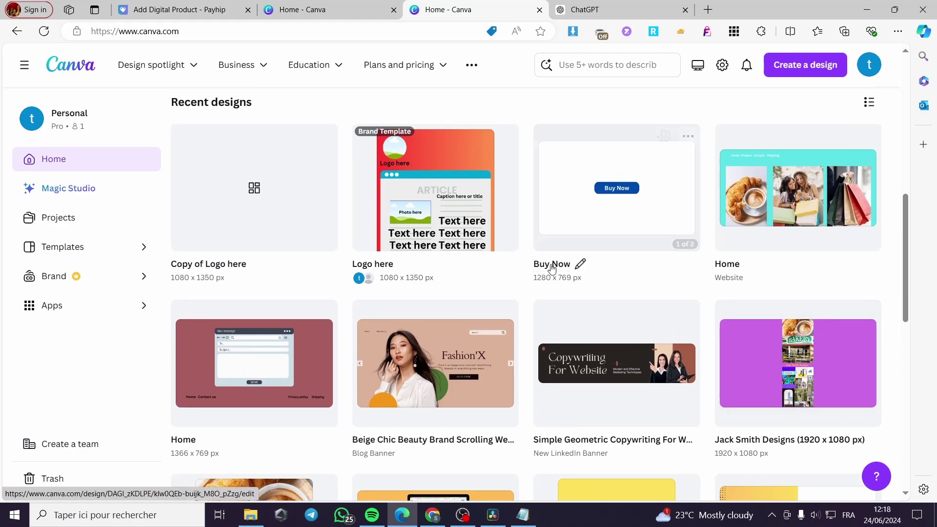
scroll(309, 222, "down", 2)
scroll(309, 223, "down", 8)
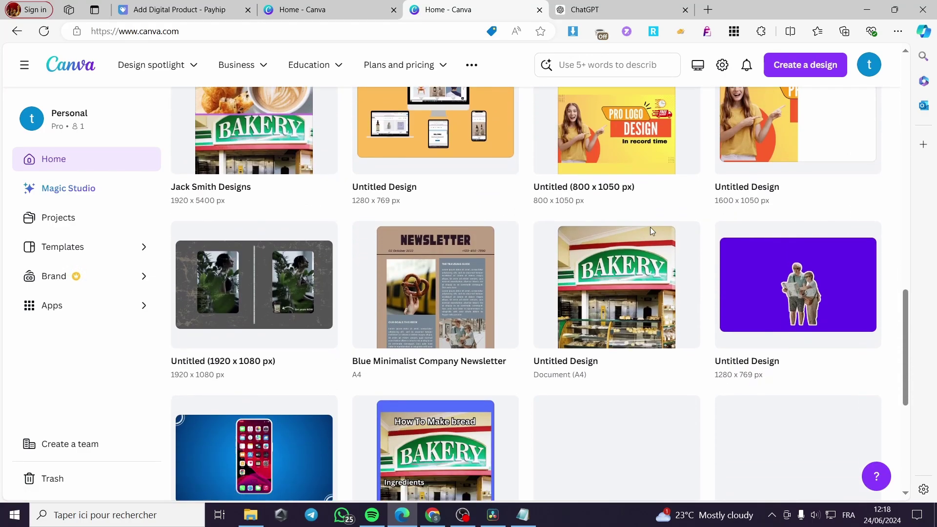
scroll(466, 229, "down", 6)
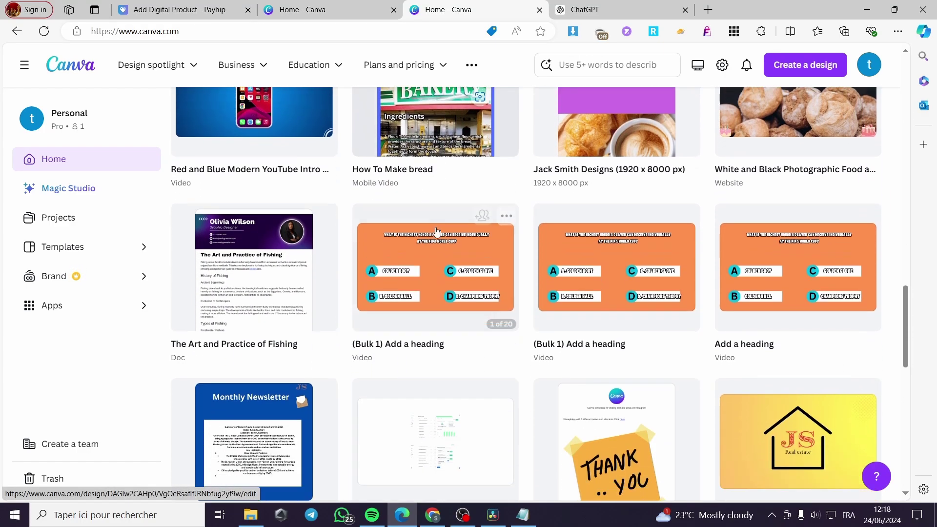
scroll(299, 231, "down", 3)
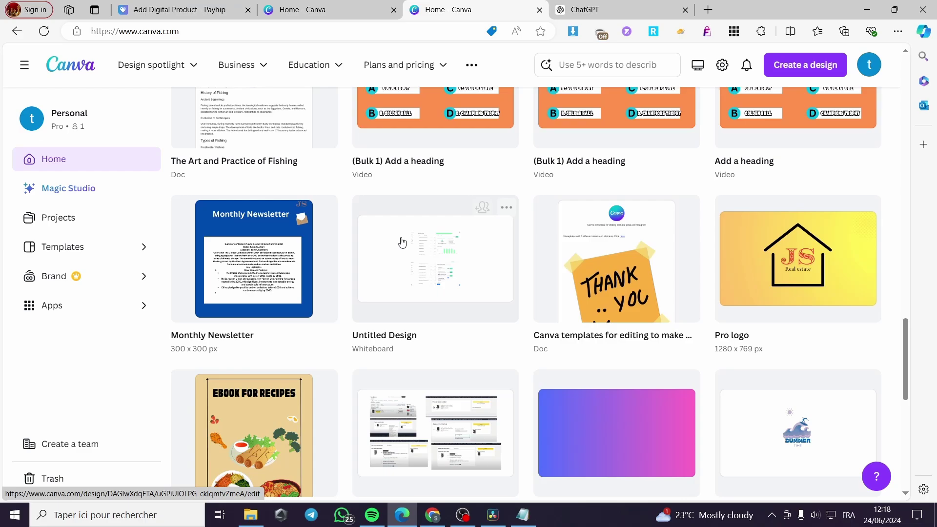
left_click(654, 253)
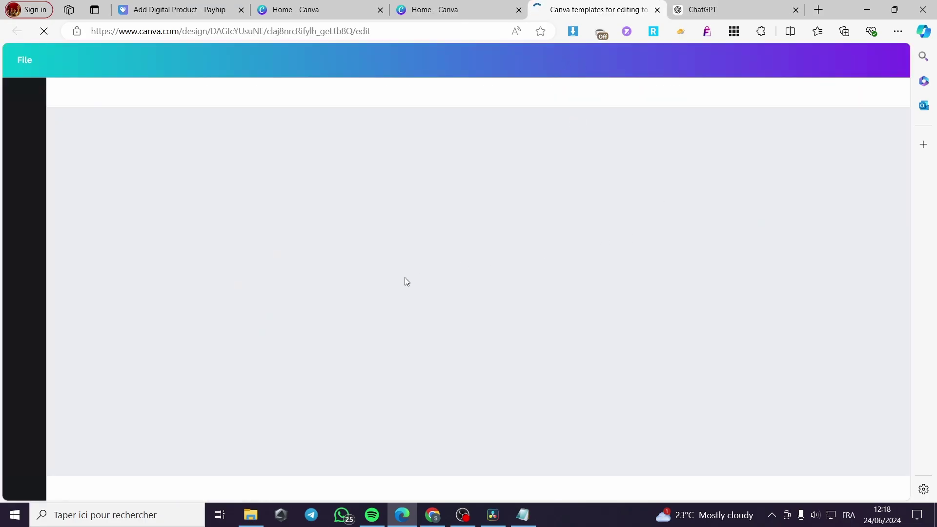
scroll(515, 266, "down", 5)
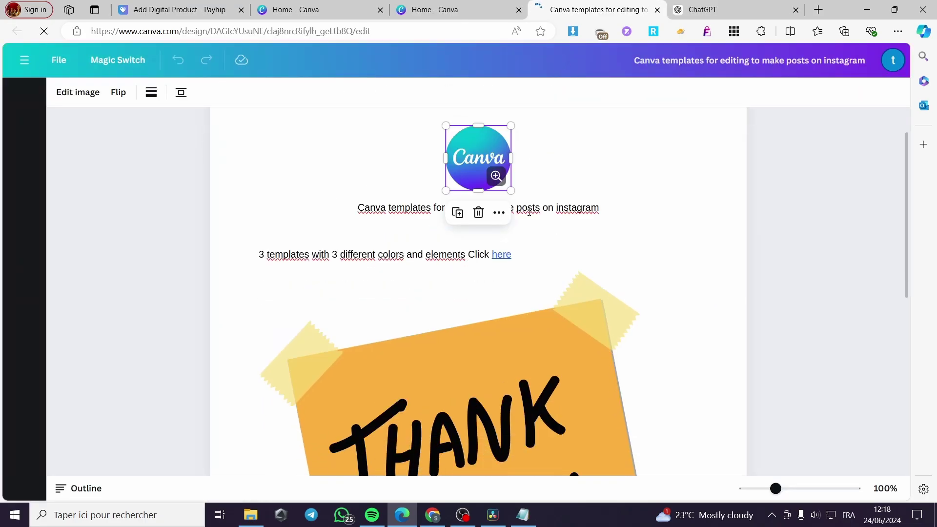
scroll(555, 268, "down", 3)
scroll(540, 224, "up", 10)
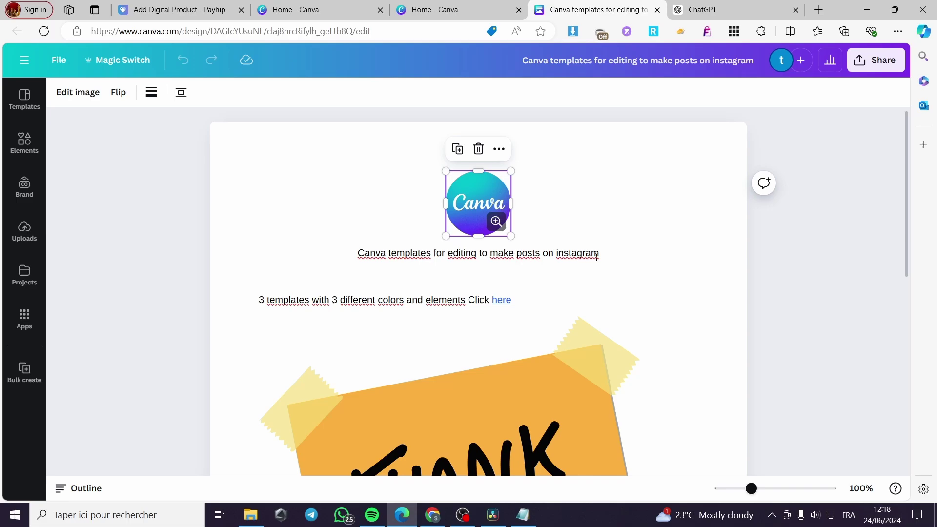
Delete the linked word "here" after "Click" in the doc's line about the 3 templates.
scroll(323, 300, "down", 3)
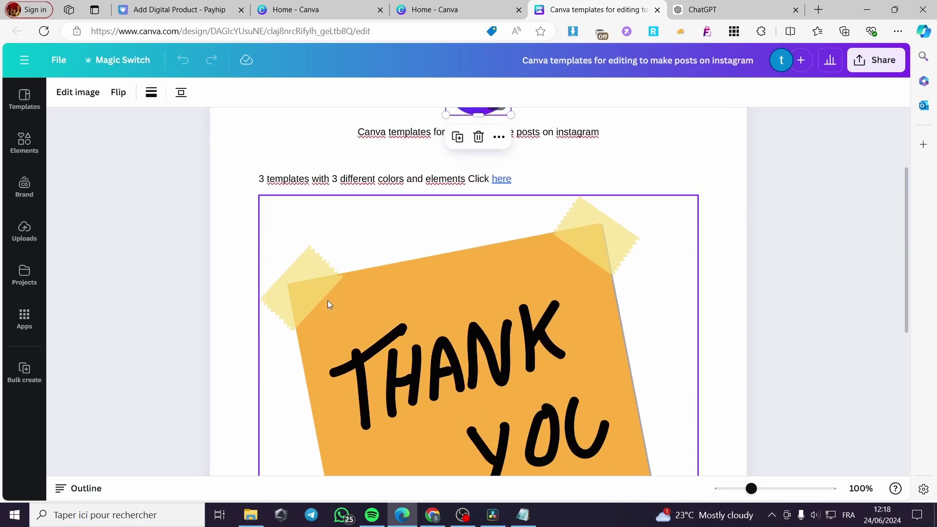
left_click_drag(531, 184, 492, 182)
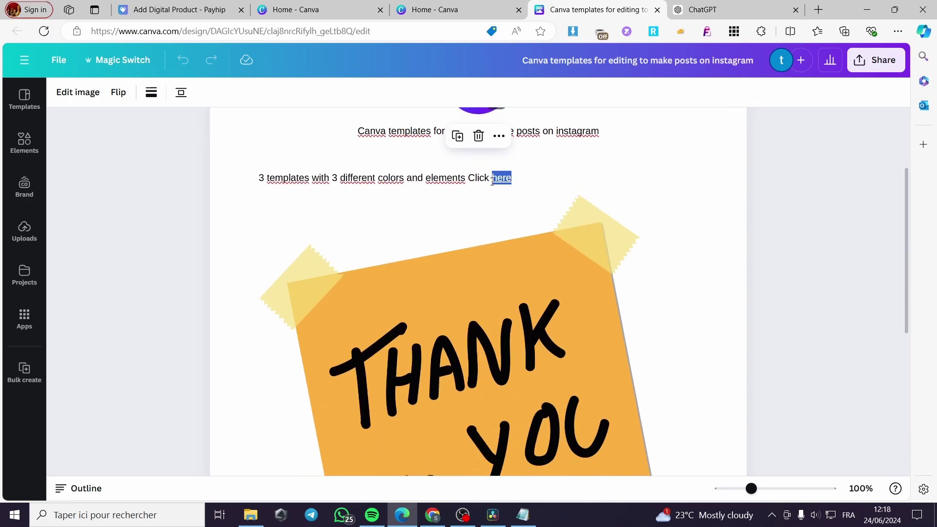
key("BackSpace")
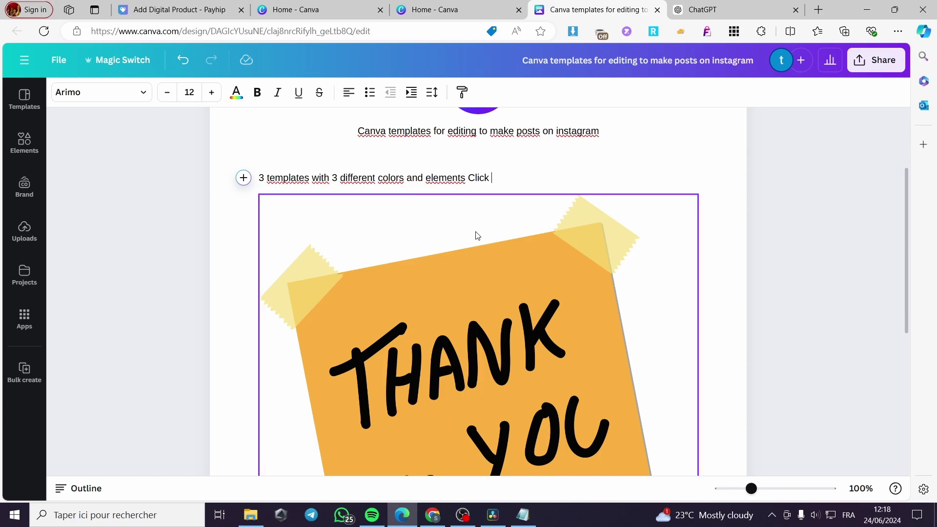
Return to the Canva home page and create another design from the "Logo here" brand template.
left_click(463, 6)
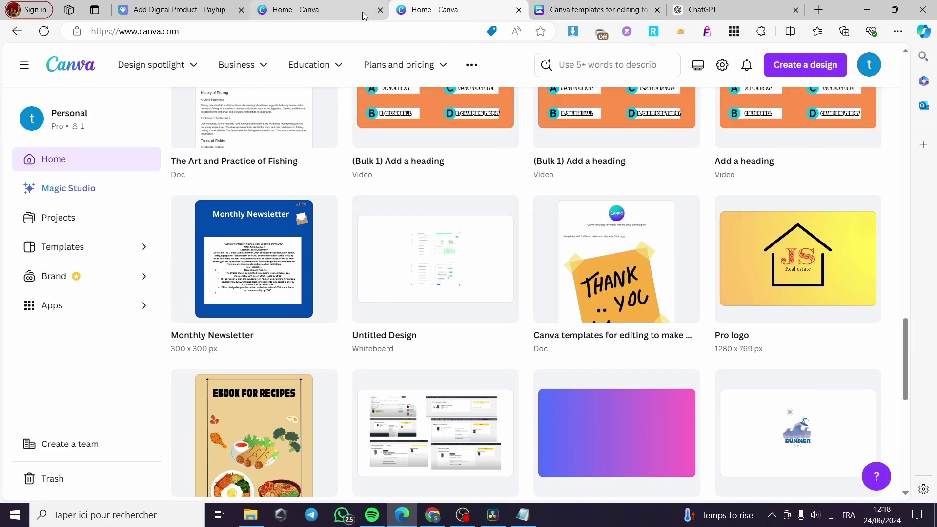
scroll(357, 326, "up", 12)
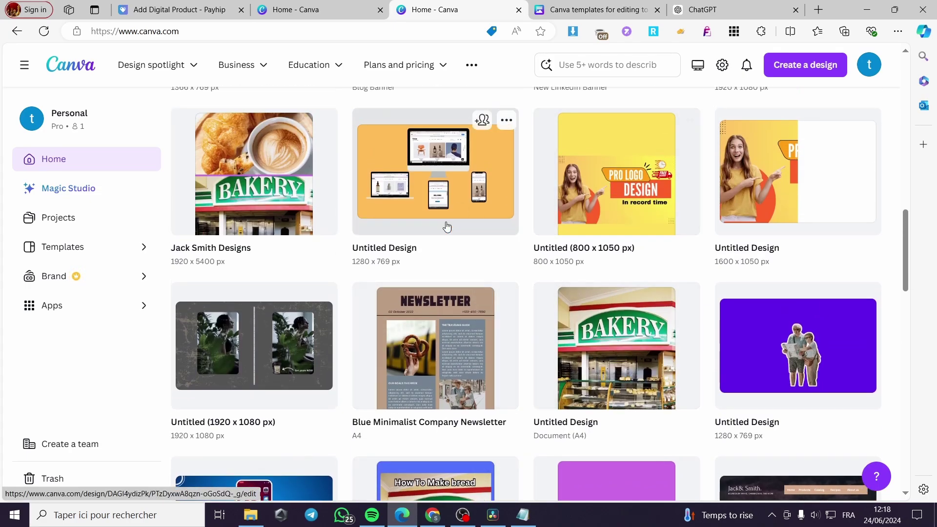
scroll(443, 226, "up", 10)
left_click(383, 321)
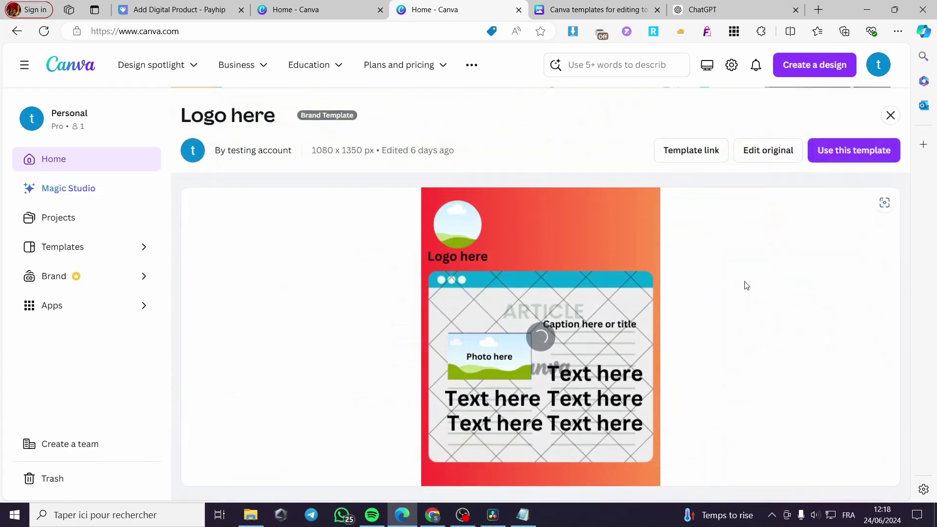
left_click(840, 151)
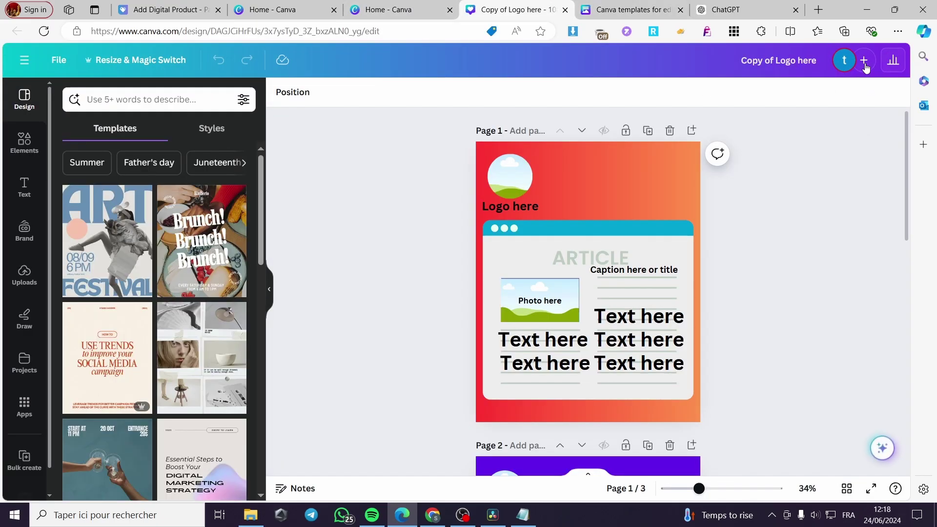
Set the new copy's collaboration link to anyone with the link, with editing allowed, and copy the link.
left_click(877, 59)
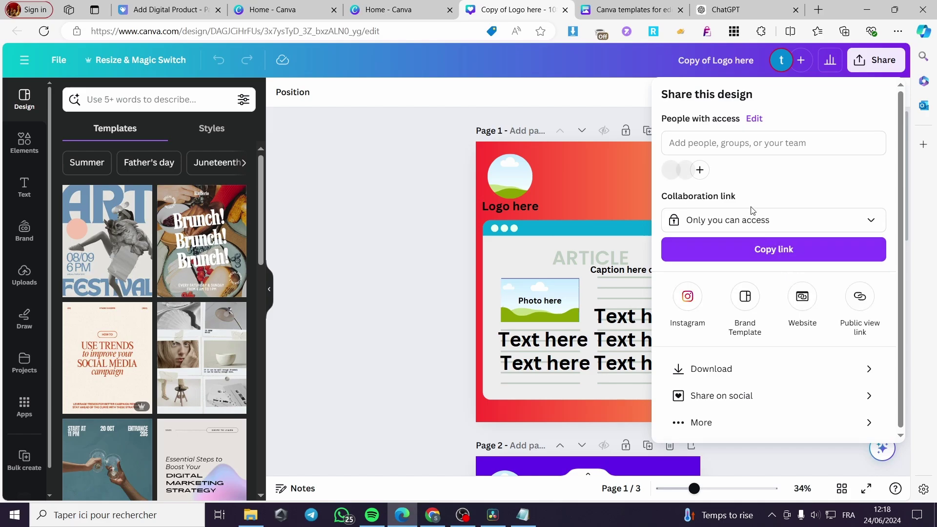
left_click(761, 220)
left_click(716, 305)
left_click(799, 244)
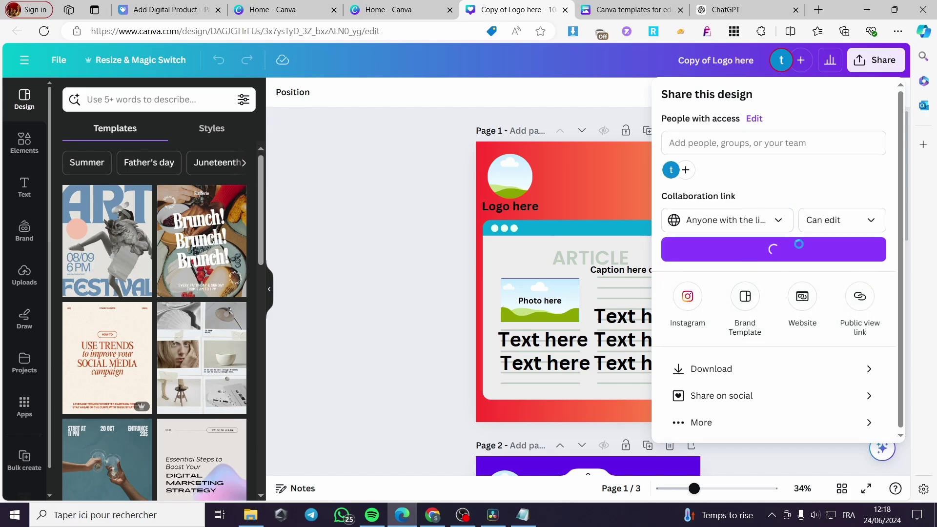
left_click(830, 220)
left_click(841, 219)
left_click(781, 249)
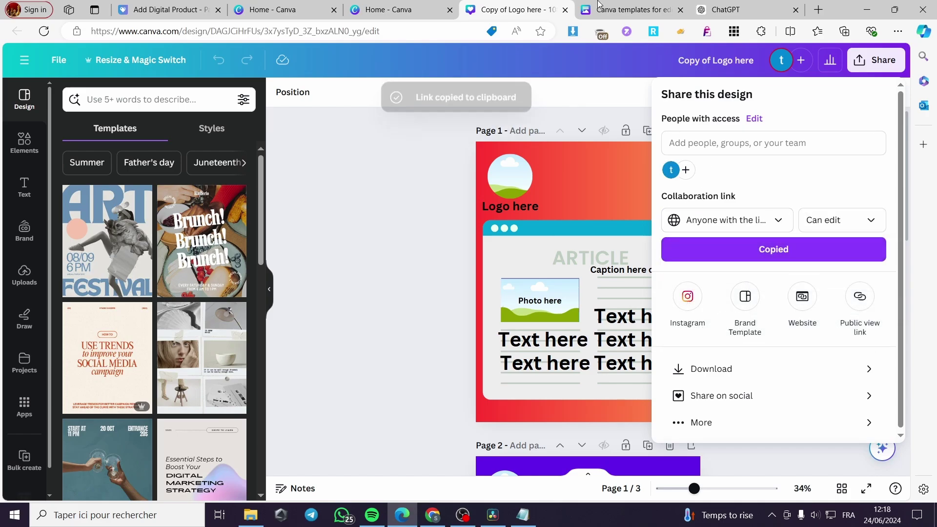
In the Instagram templates doc, complete the line with "here to modify them" and link the word "here" to the copied template link.
left_click(632, 10)
scroll(535, 391, "up", 3)
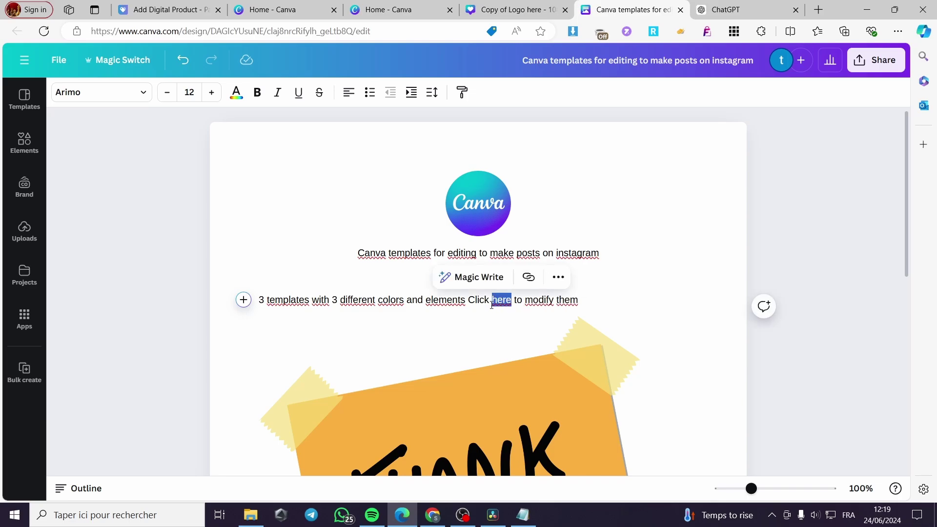
left_click(527, 279)
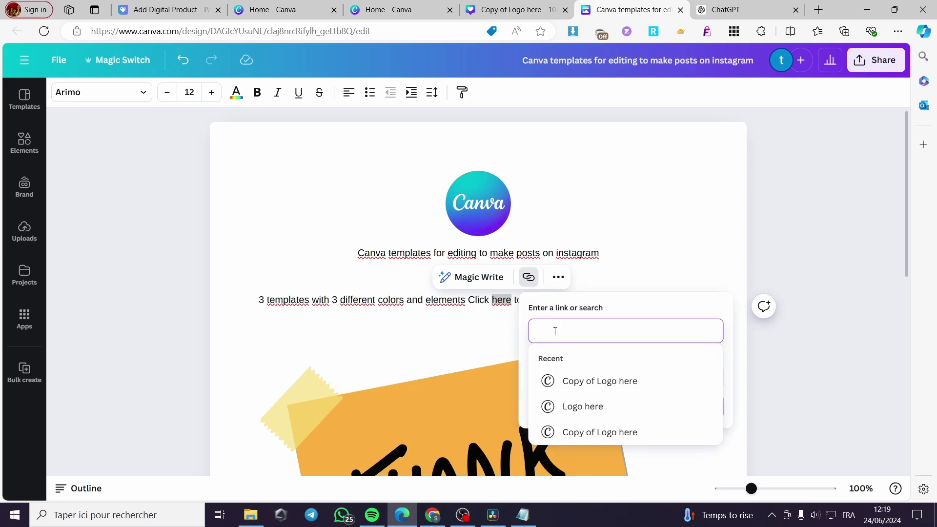
key("ctrl+v")
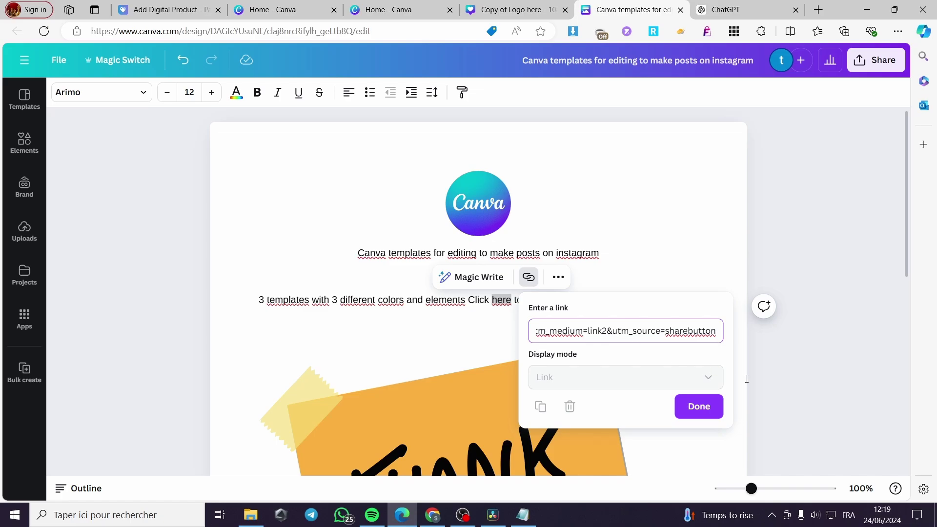
left_click(702, 409)
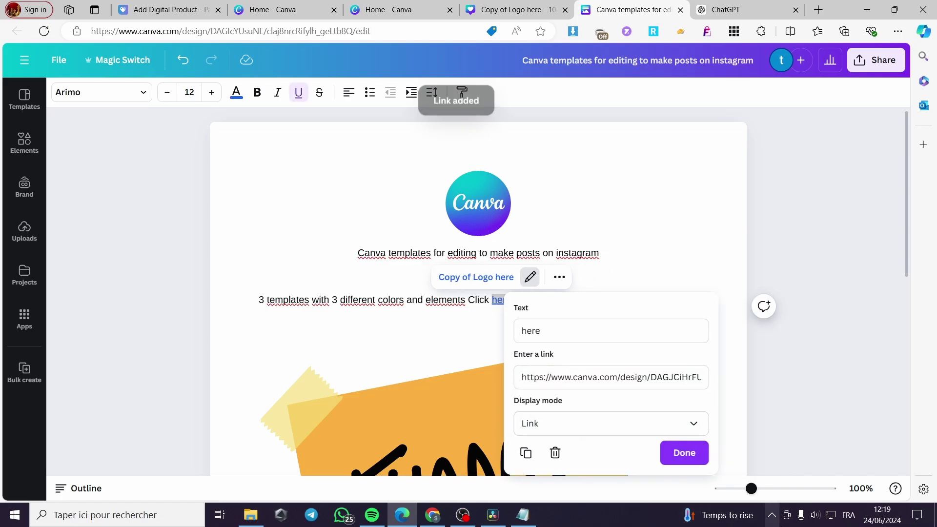
left_click(693, 453)
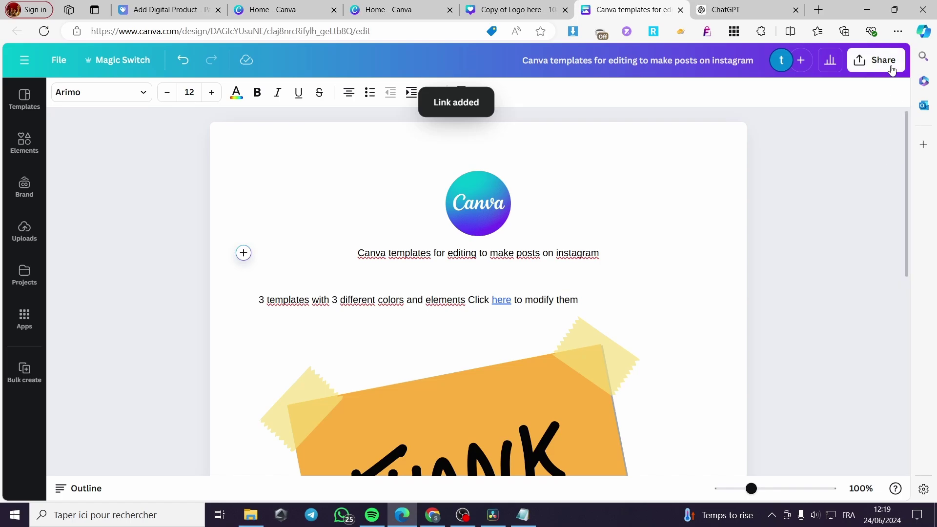
Download the finished doc as a PDF Standard file.
scroll(627, 325, "down", 5)
scroll(627, 326, "up", 5)
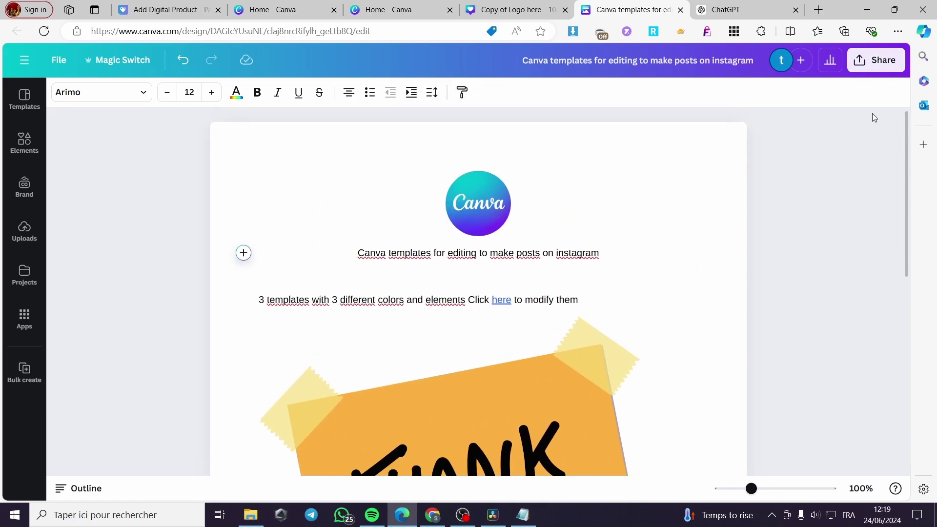
left_click(883, 57)
left_click(728, 368)
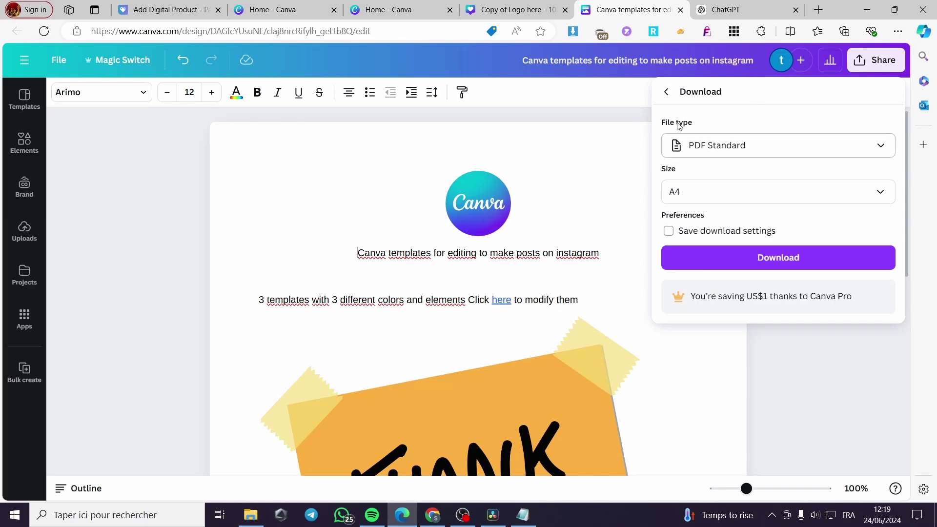
left_click(744, 148)
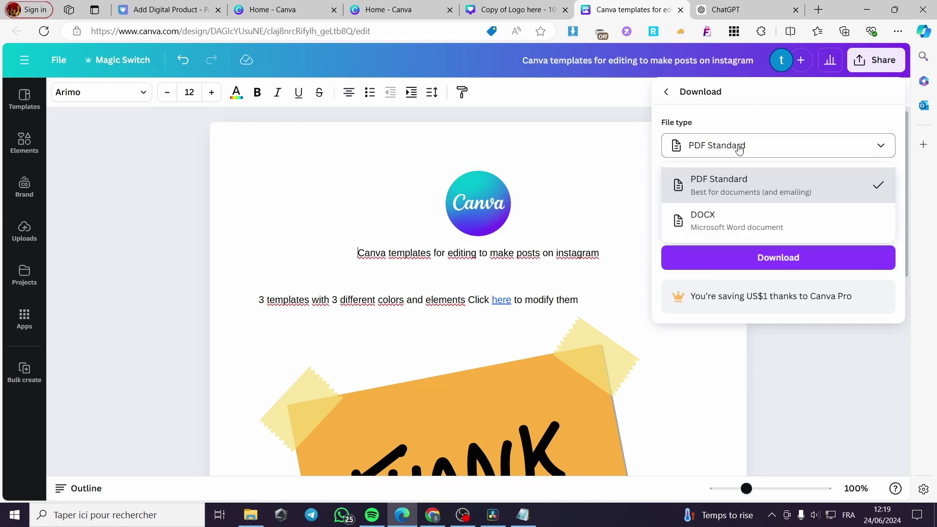
left_click(816, 153)
left_click(784, 263)
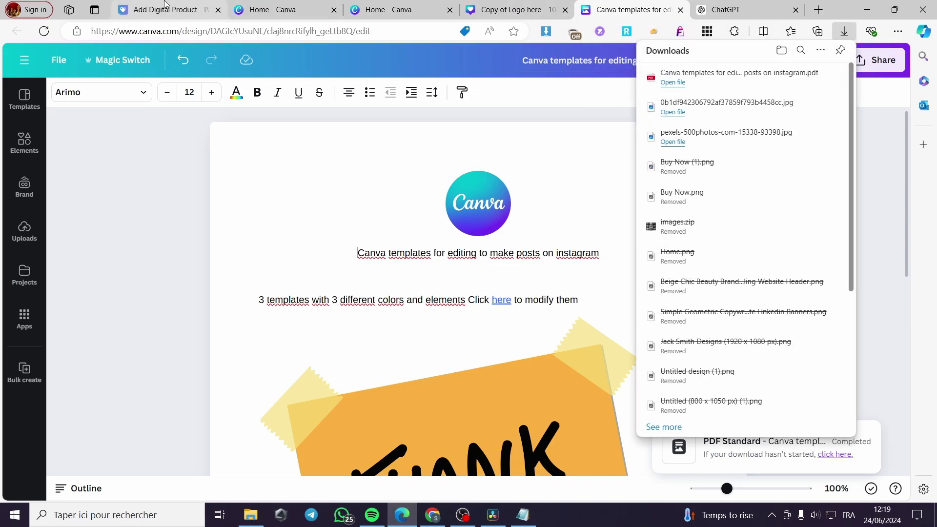
Switch to the Payhip product form and upload "Canva templates for editing to make posts on instagram.pdf" from the Downloads folder on SSD (D:).
left_click(207, 5)
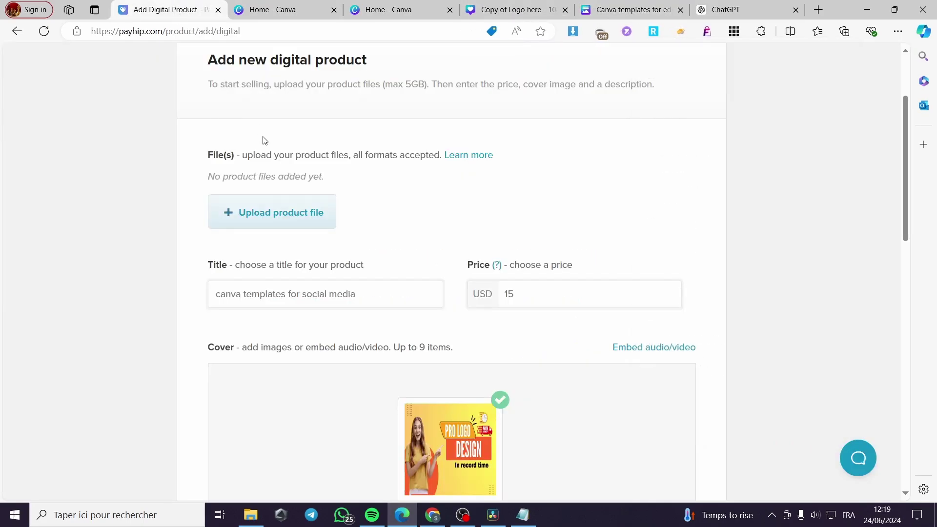
left_click(269, 216)
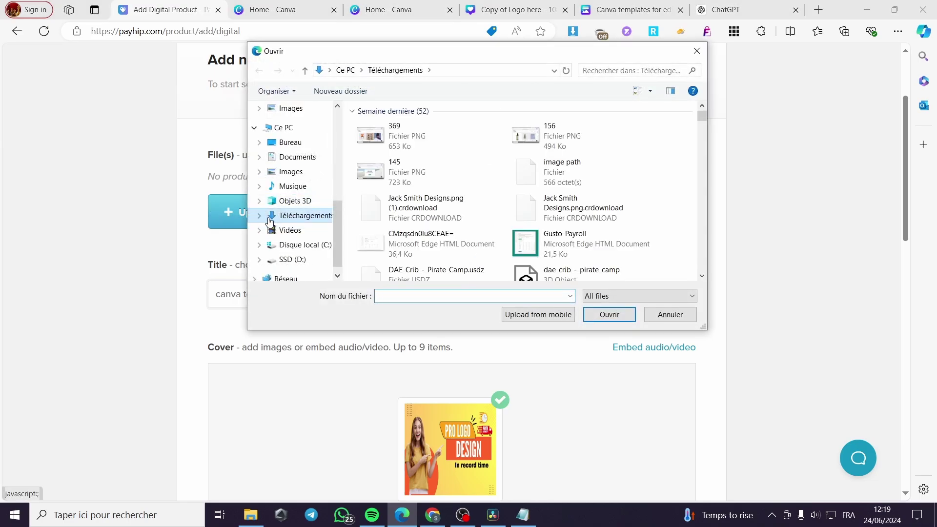
left_click(295, 260)
double_click(385, 242)
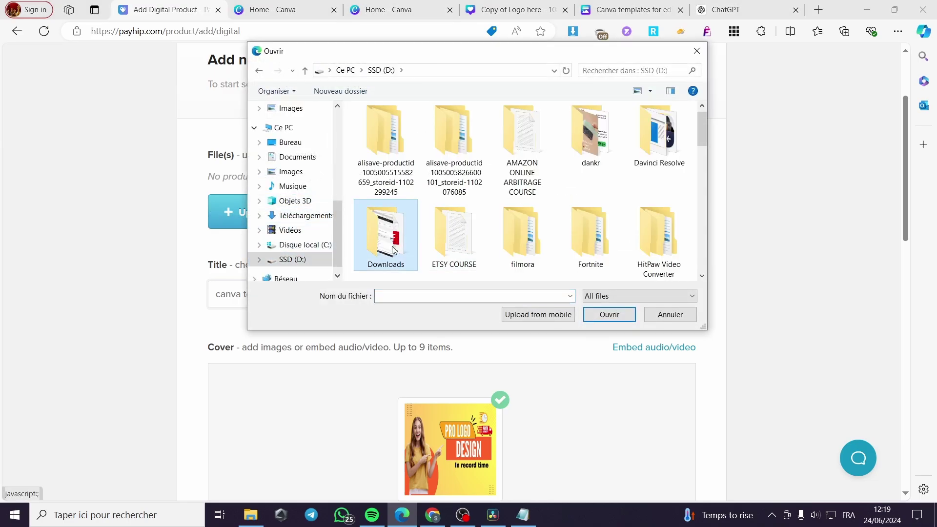
double_click(447, 150)
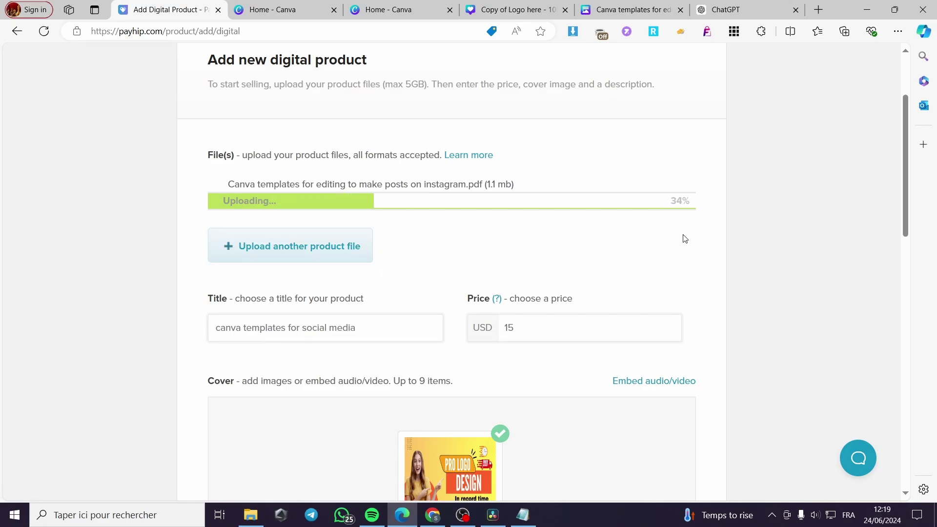
Review the title, price and cover of the digital product, and add it to the store.
scroll(874, 307, "down", 4)
scroll(524, 295, "down", 1)
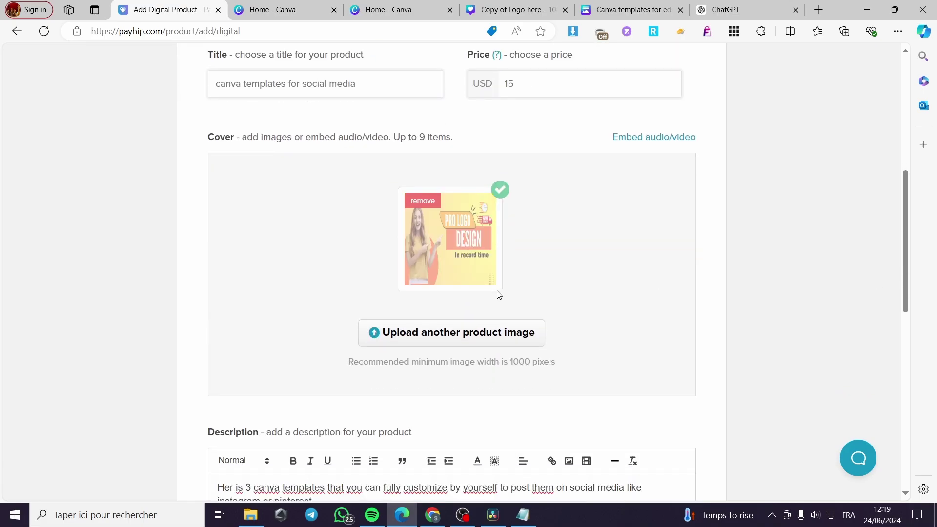
scroll(724, 319, "up", 4)
scroll(736, 326, "up", 3)
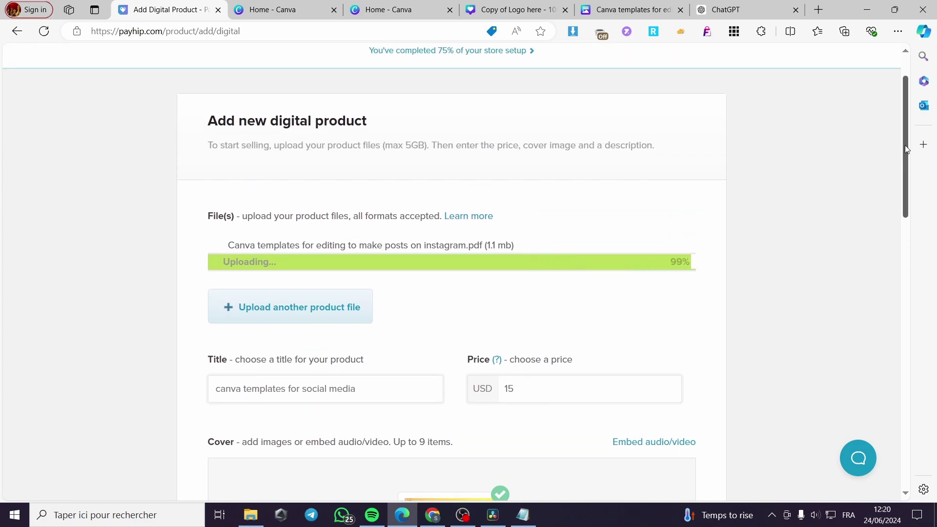
left_click_drag(908, 107, 909, 376)
left_click(471, 390)
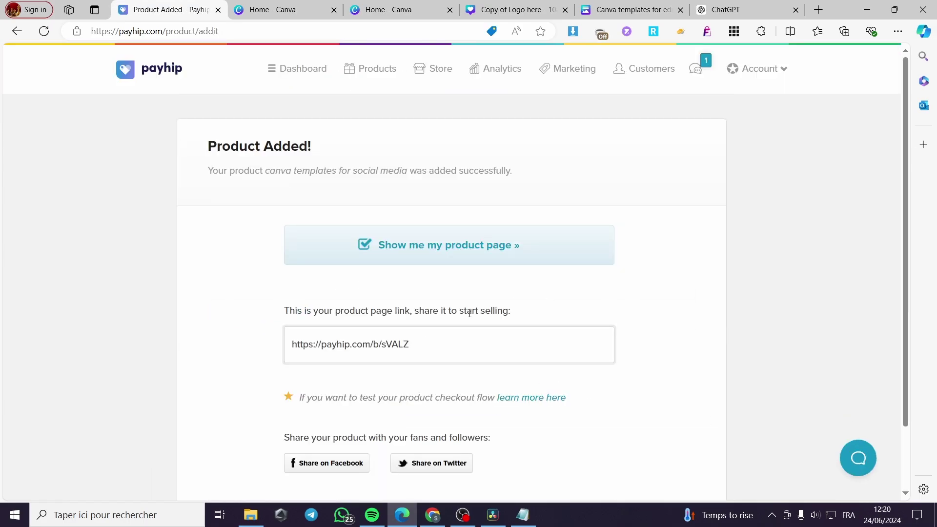
Copy the product page link, open it in a new browser tab to view the public product page, and close that tab.
scroll(391, 305, "down", 2)
left_click(314, 272)
key("ctrl+c")
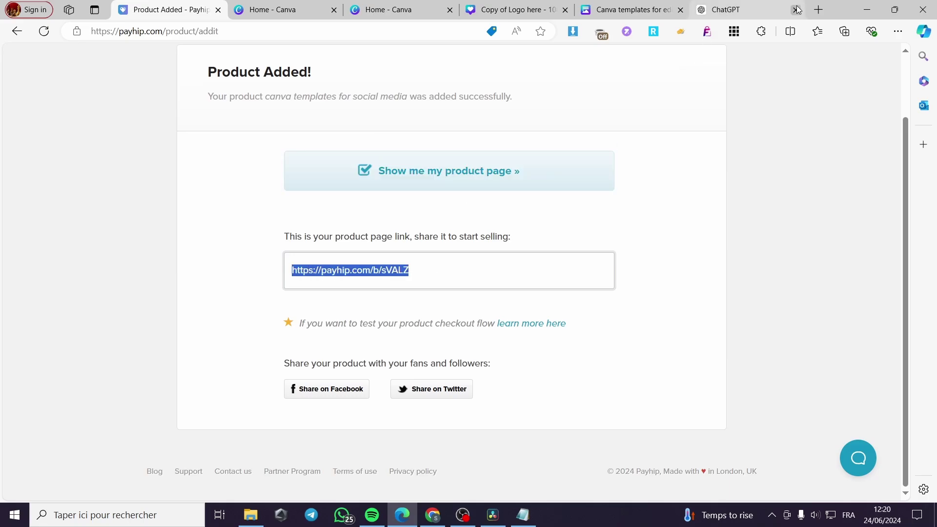
left_click(818, 9)
key("ctrl+v")
key("Return")
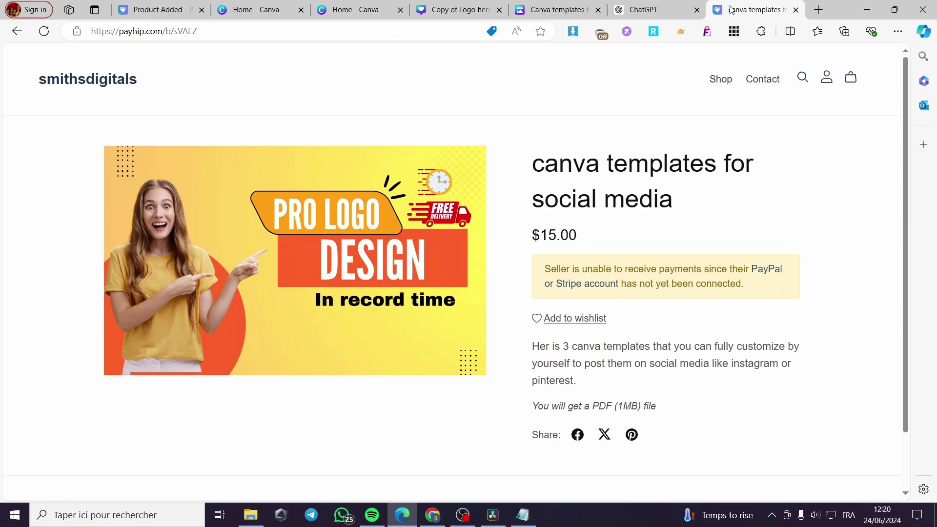
left_click(796, 11)
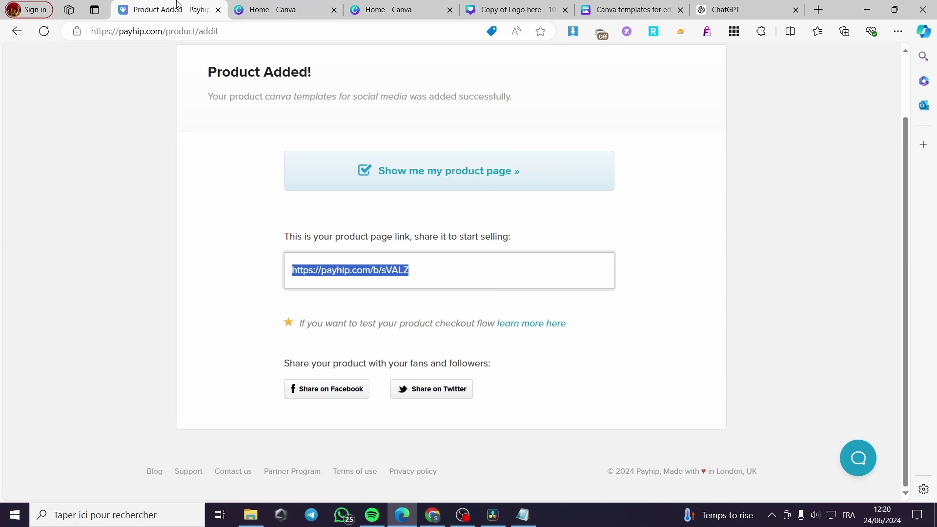
Open the checkout setup from the Payhip dashboard and look through the PayPal, Stripe and currency payment details.
scroll(156, 249, "up", 2)
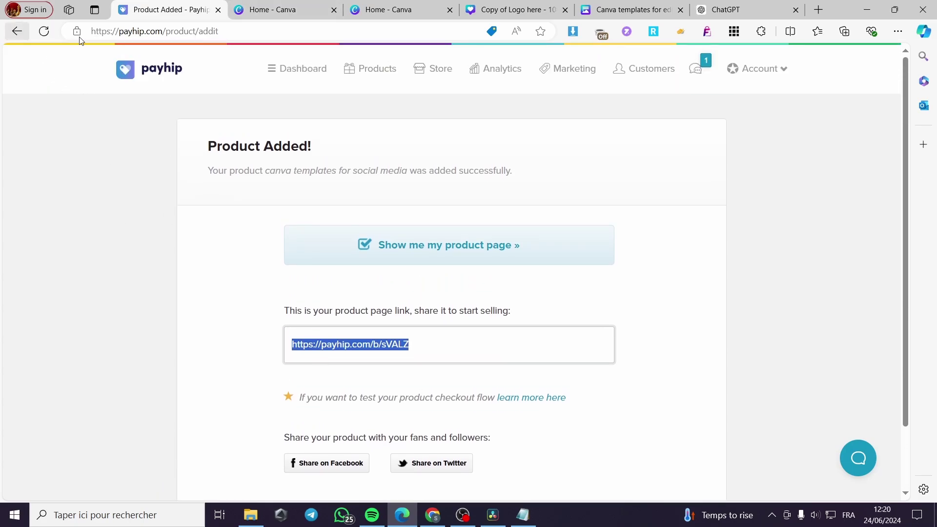
left_click(290, 71)
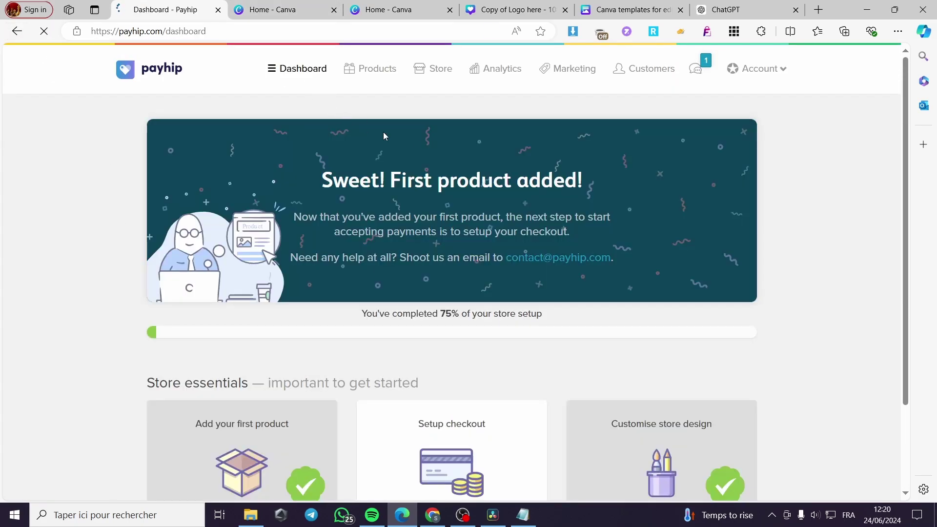
scroll(561, 260, "down", 3)
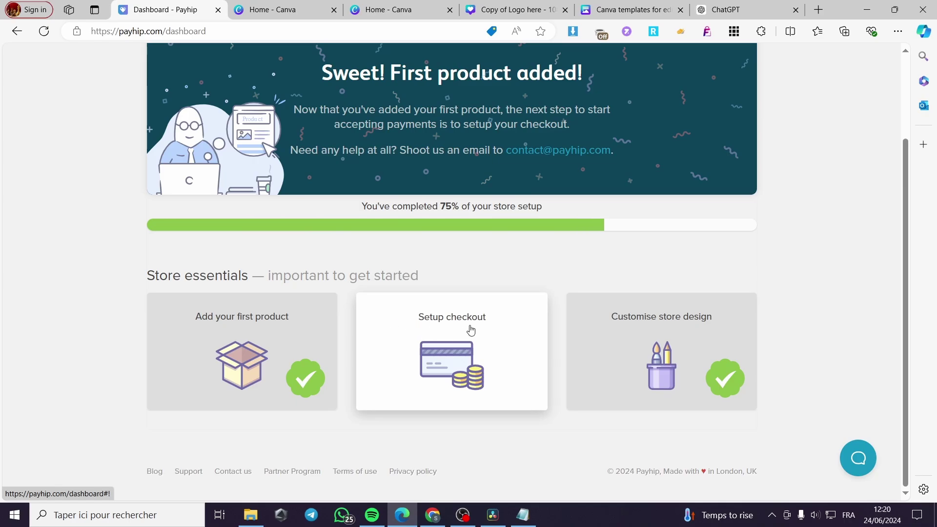
left_click(469, 326)
left_click(483, 244)
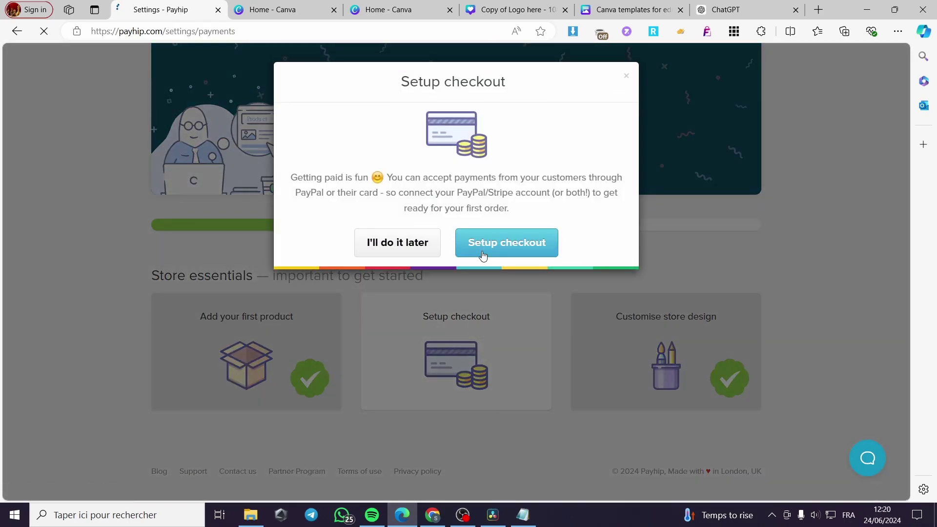
scroll(350, 354, "down", 1)
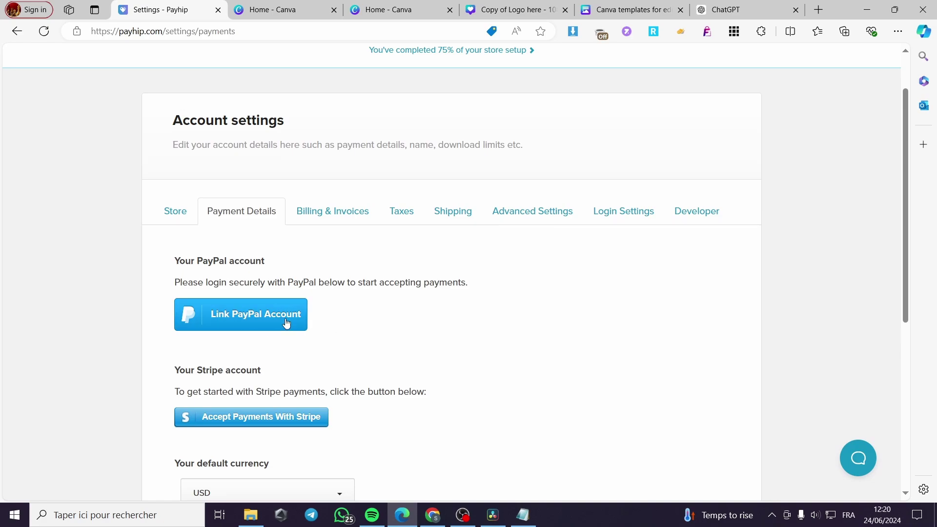
scroll(293, 324, "down", 2)
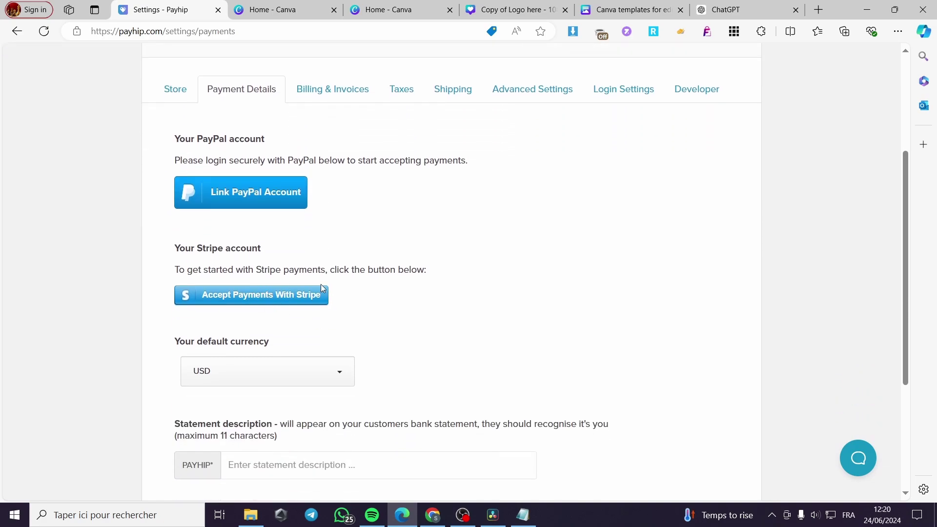
Check the default currency choices, keep USD, and save the store's payment settings.
scroll(288, 296, "down", 1)
left_click(234, 309)
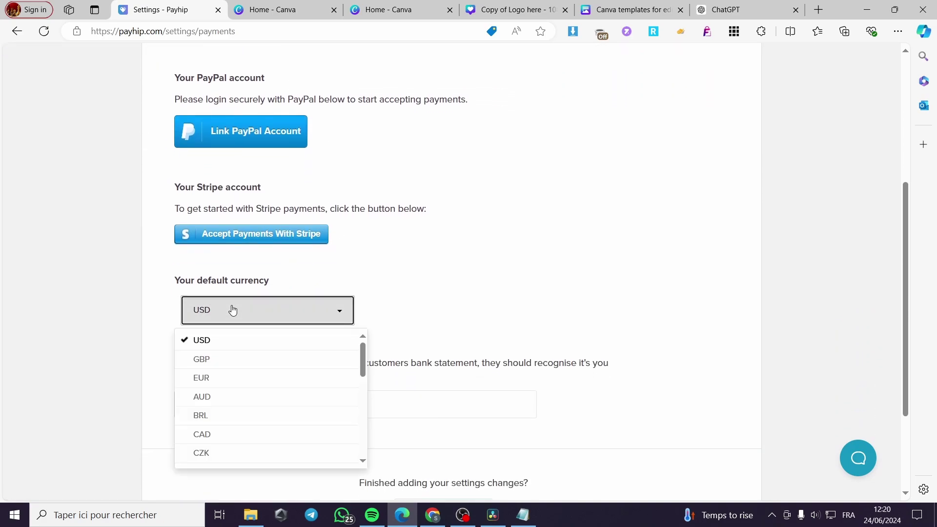
left_click(313, 315)
scroll(322, 320, "down", 3)
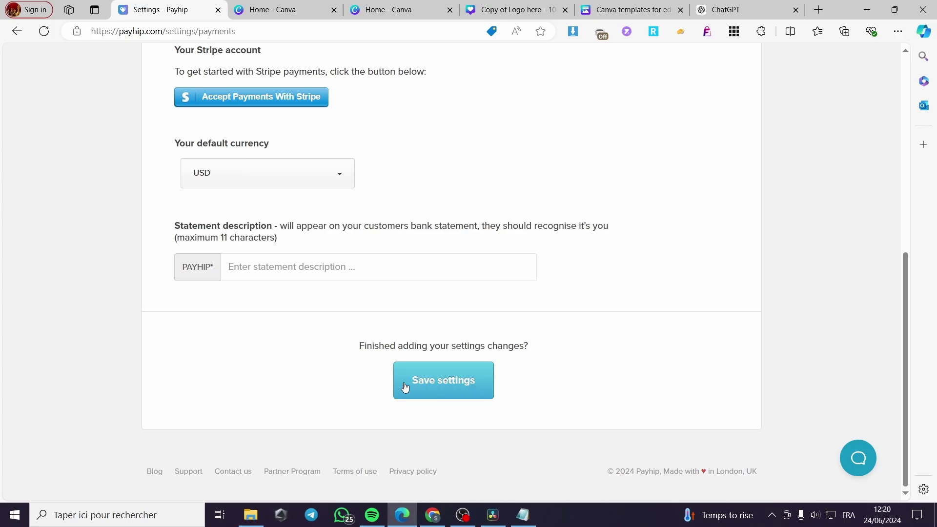
left_click(477, 387)
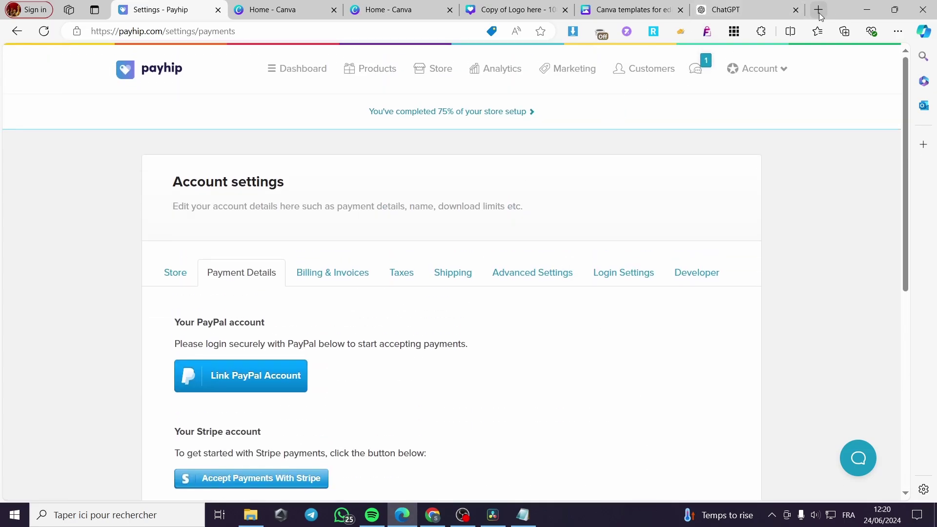
Open the downloaded "Canva templates for editing to make posts on instagram.pdf" from the browser's downloads and look through it.
left_click(895, 31)
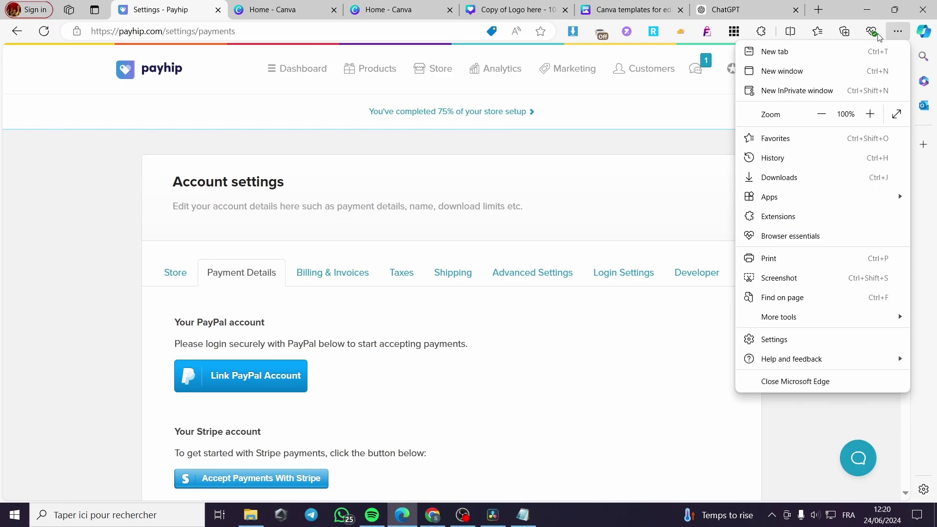
left_click(803, 179)
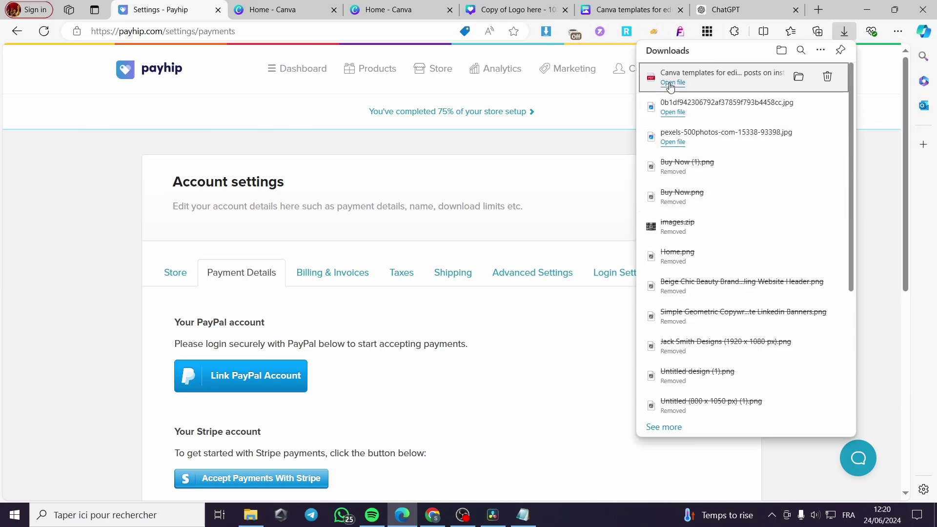
left_click(671, 83)
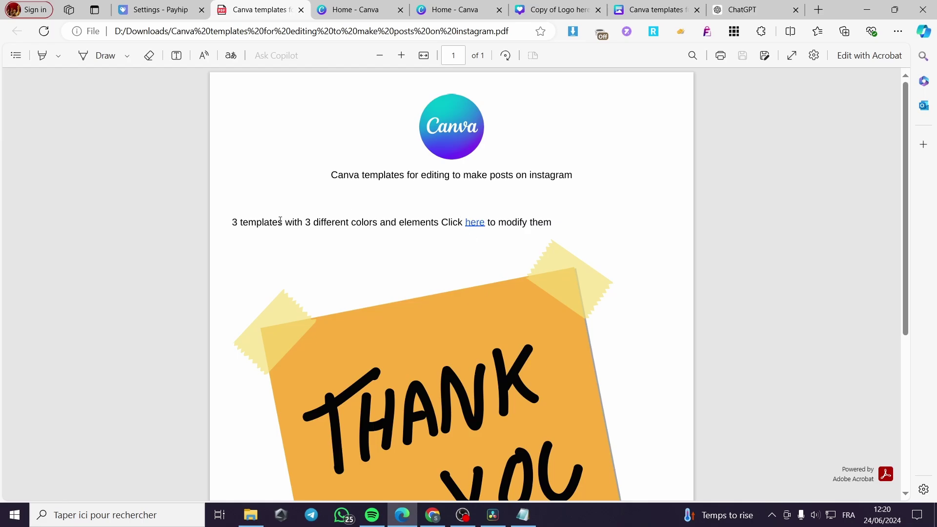
scroll(488, 226, "down", 5)
scroll(376, 338, "up", 5)
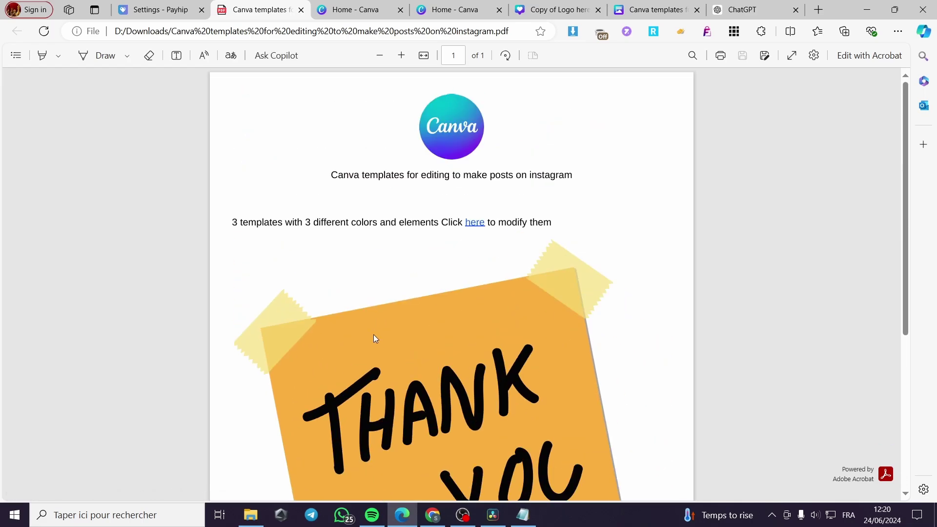
Follow the "here" link in the PDF to the Canva design and look over its template pages.
left_click(472, 230)
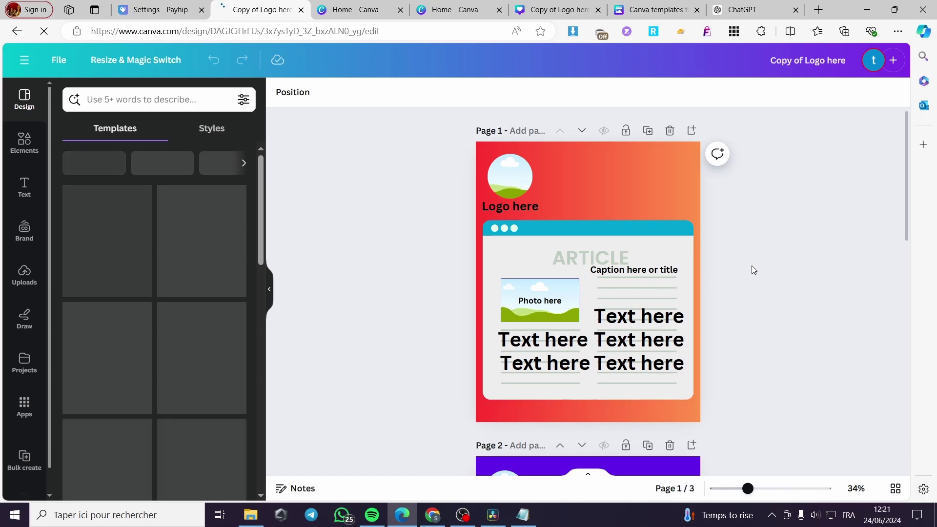
scroll(753, 268, "down", 6)
scroll(491, 329, "up", 2)
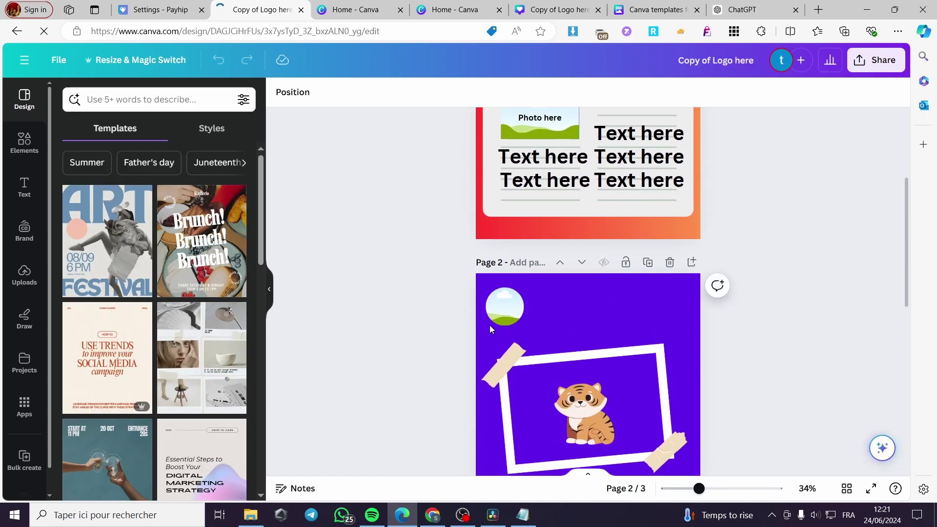
scroll(577, 326, "up", 3)
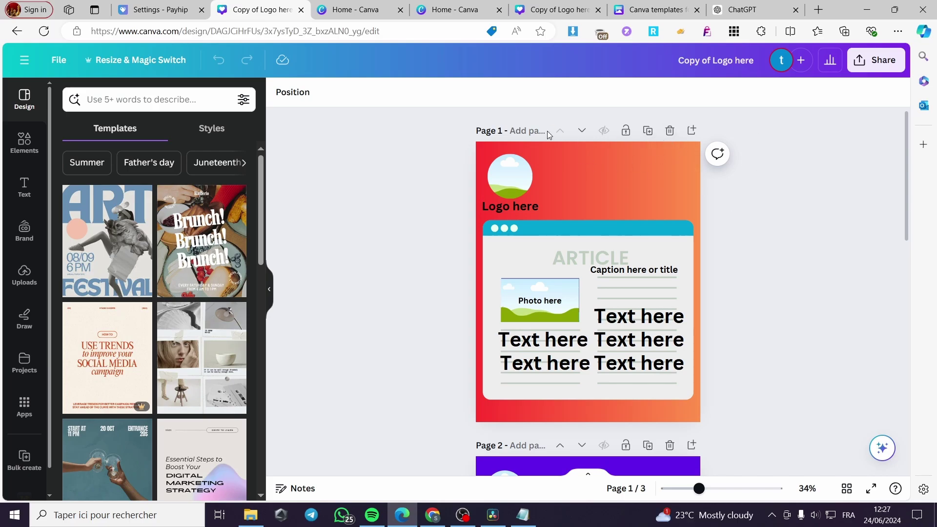
Select the circular logo frame on page 1, search the elements for "frame", and list all available frames.
left_click(528, 183)
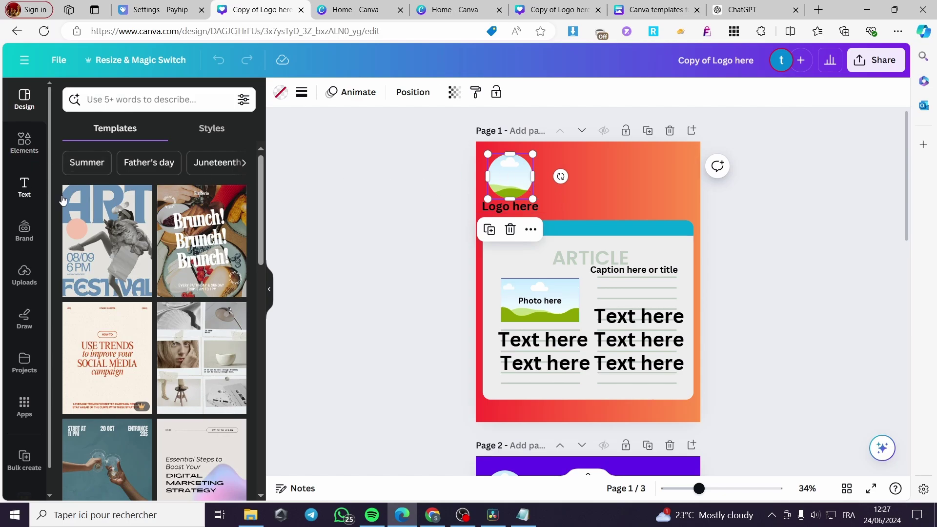
left_click(24, 141)
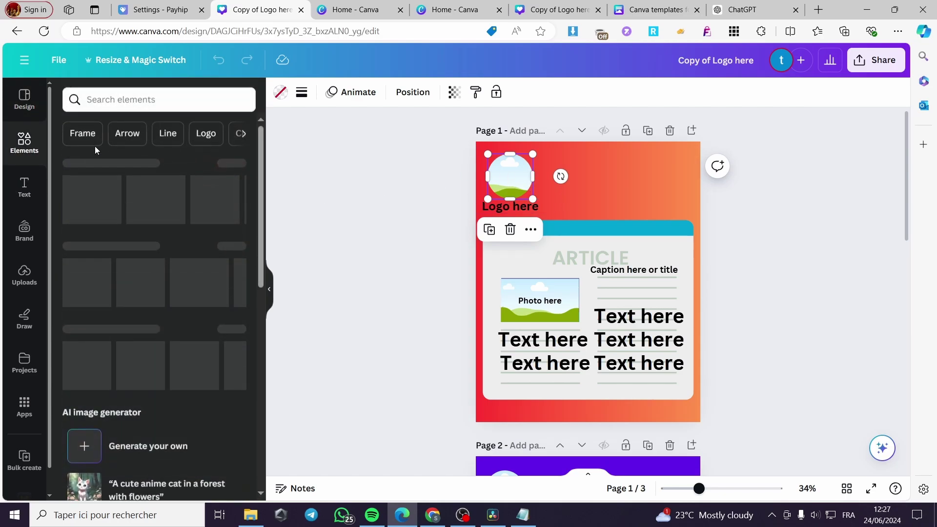
left_click(157, 101)
type("fra")
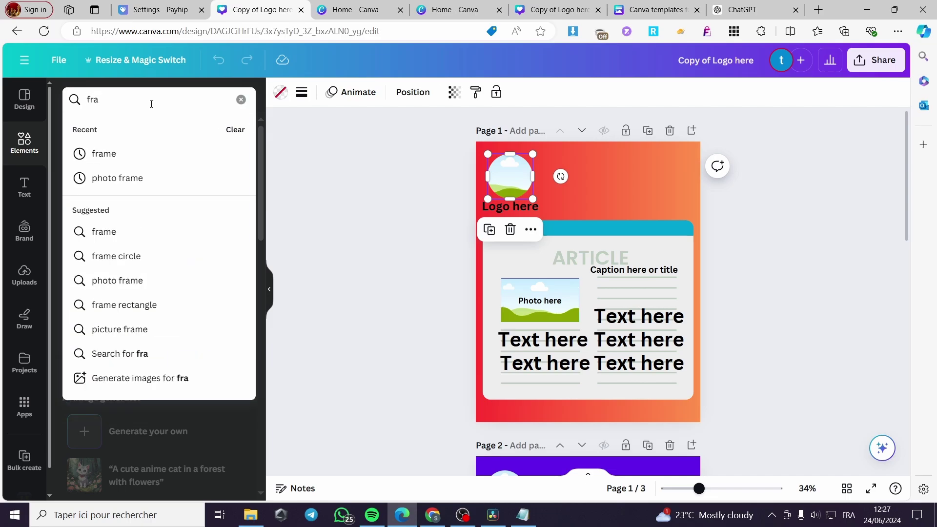
left_click(128, 155)
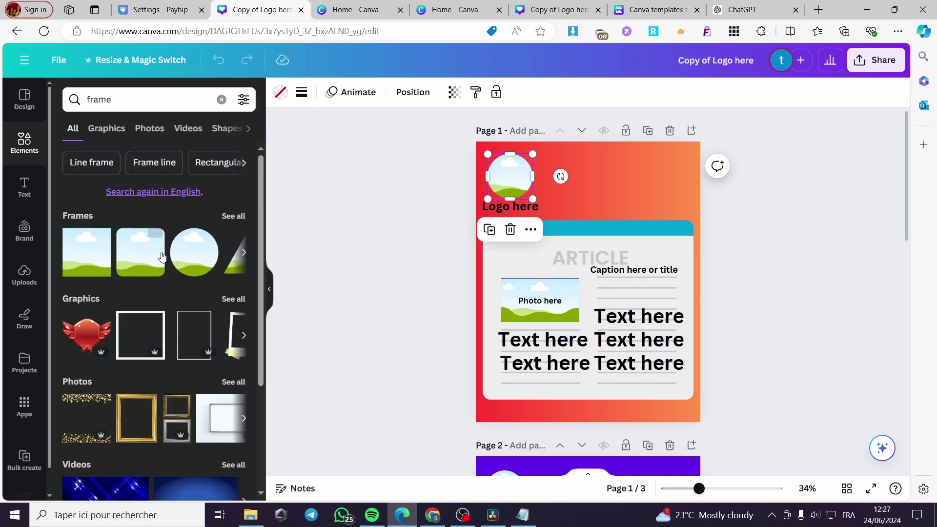
left_click(233, 216)
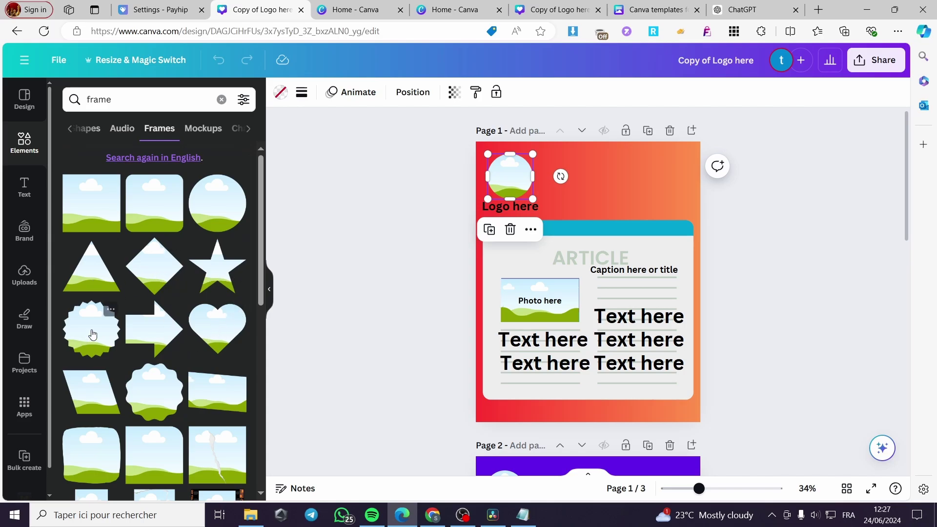
Place a small jagged-edged circular frame in page 1's upper-right corner, opposite the logo frame, and delete it again.
left_click_drag(93, 335, 677, 177)
left_click(642, 194)
left_click(544, 207)
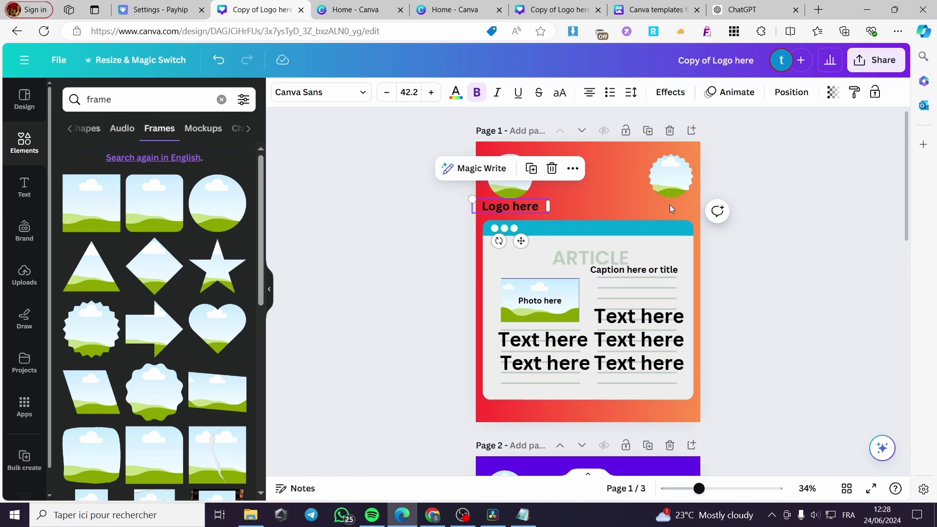
left_click(668, 184)
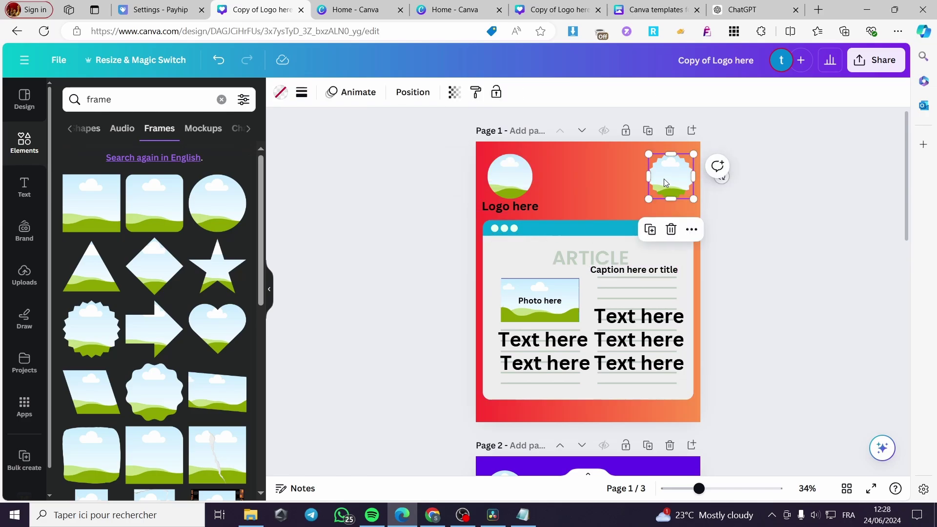
key("Delete")
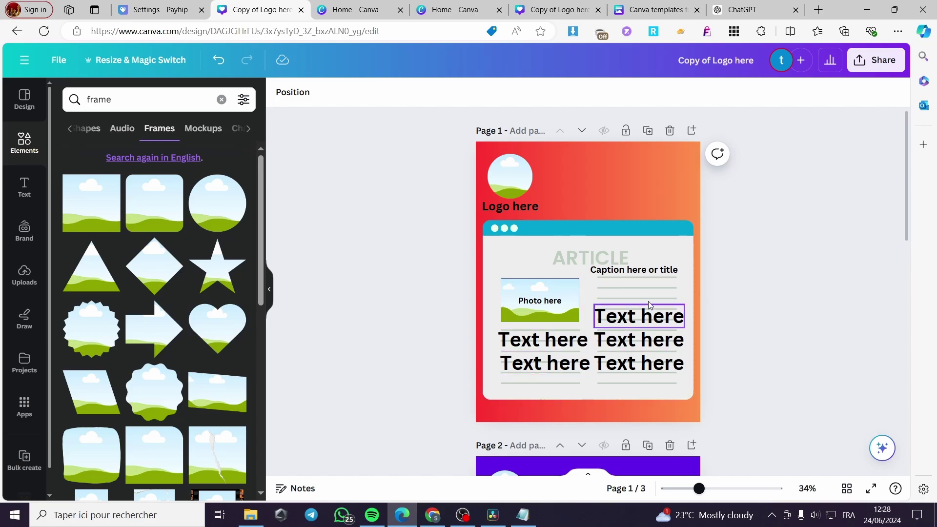
Examine page 2 by selecting its tiger graphic and the taped photo frame around it.
scroll(737, 235, "down", 3)
scroll(735, 232, "down", 4)
scroll(615, 267, "up", 1)
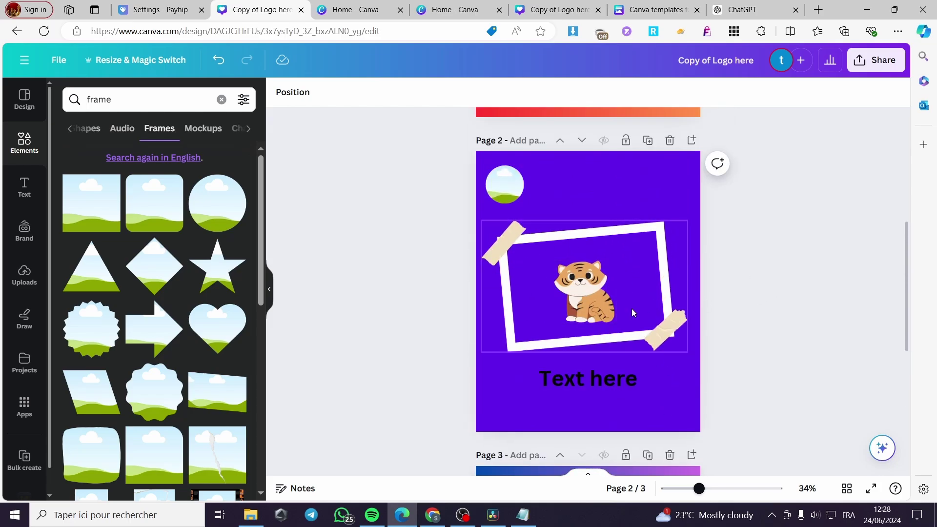
left_click(583, 290)
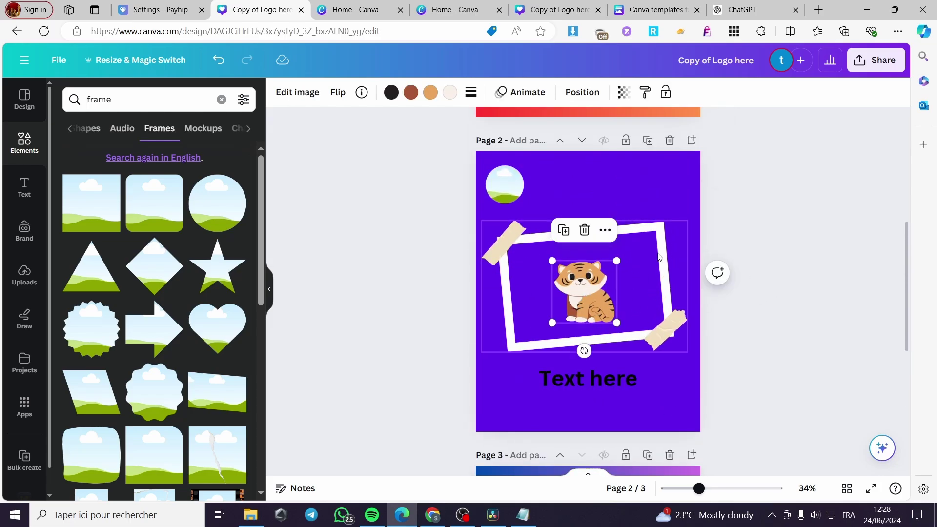
left_click(660, 257)
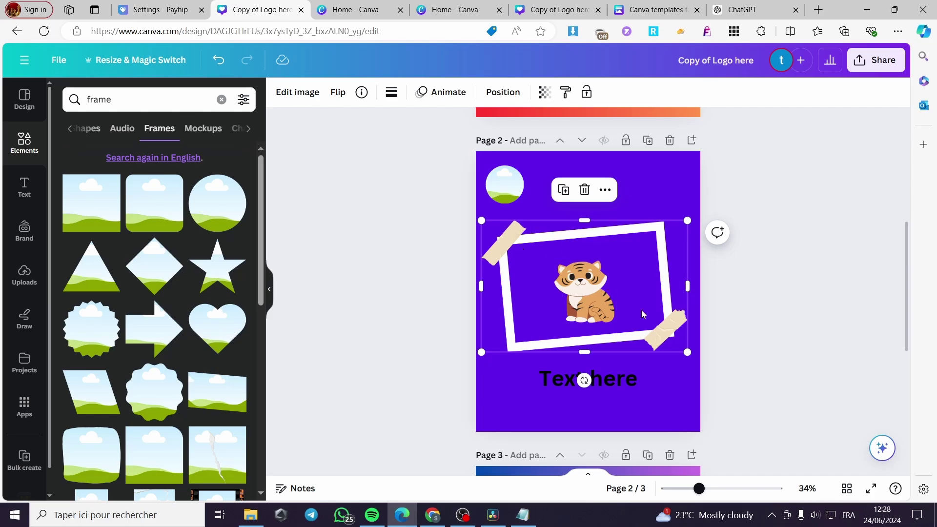
Fill the circular logo frame on page 2 with the "Summer" wave logo from the uploaded images.
left_click(511, 180)
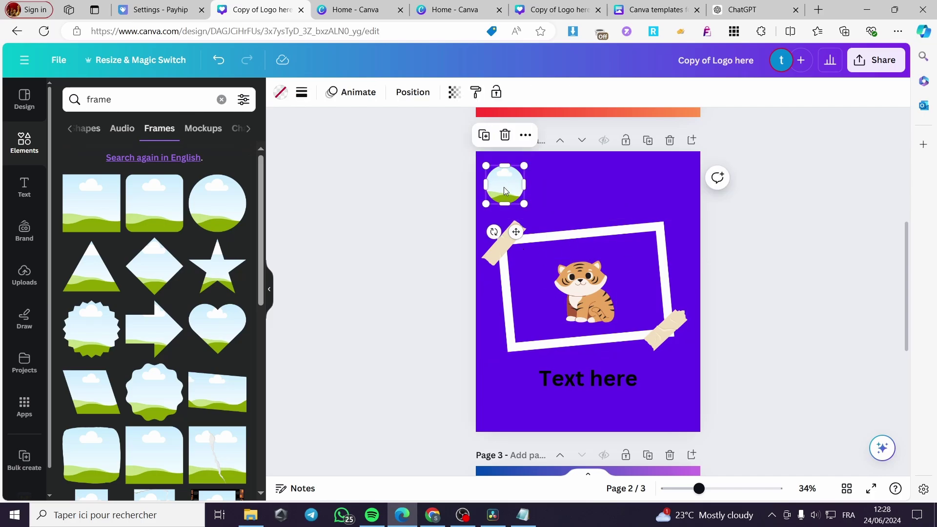
left_click(22, 288)
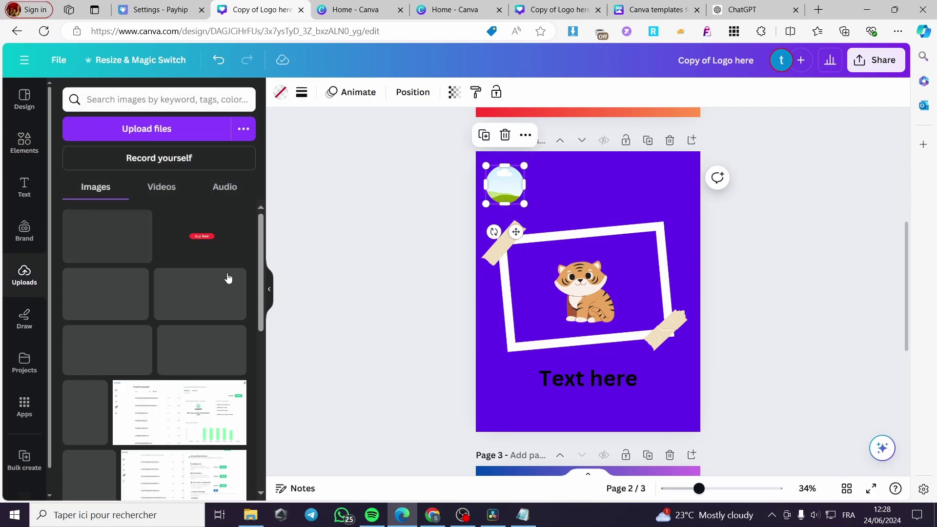
scroll(142, 293, "down", 10)
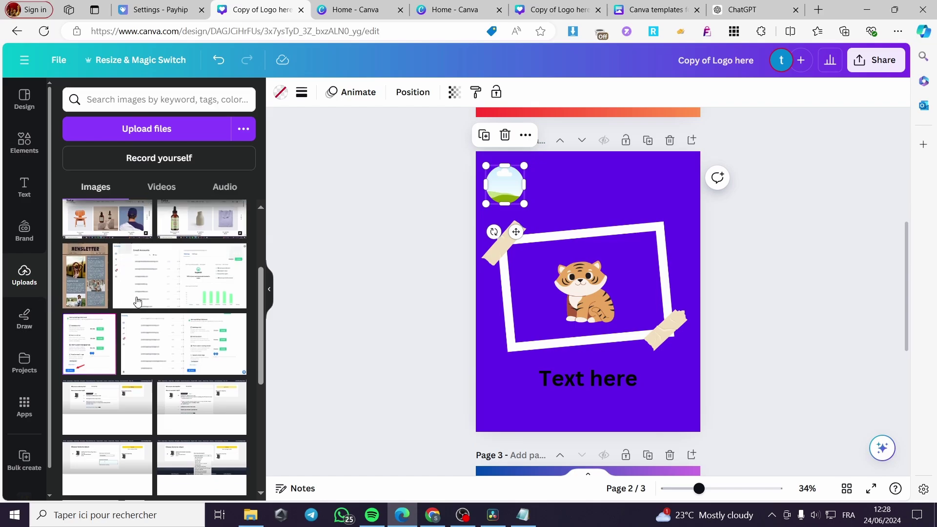
scroll(146, 318, "up", 3)
scroll(122, 366, "down", 3)
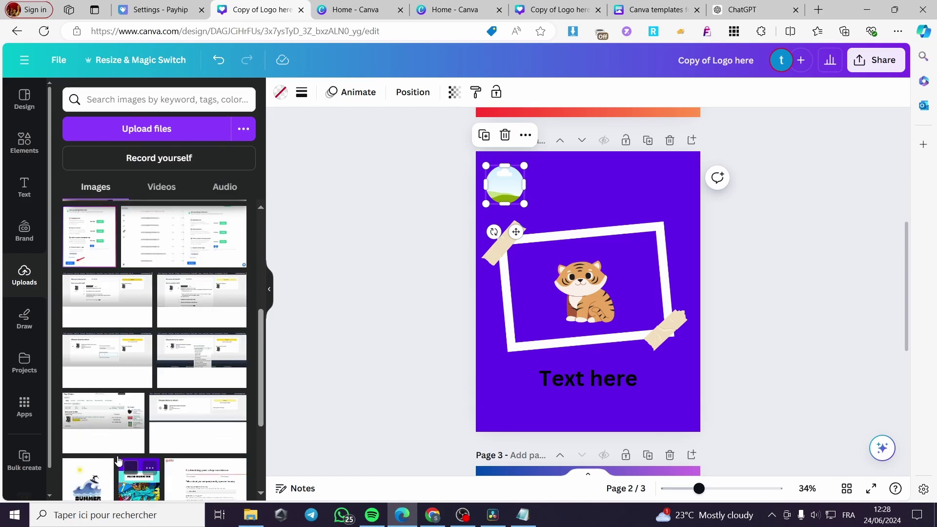
left_click_drag(90, 431, 505, 185)
Enlarge the "Summer" logo within its circular frame by adjusting the crop, and remove the logo from the frame.
double_click(505, 184)
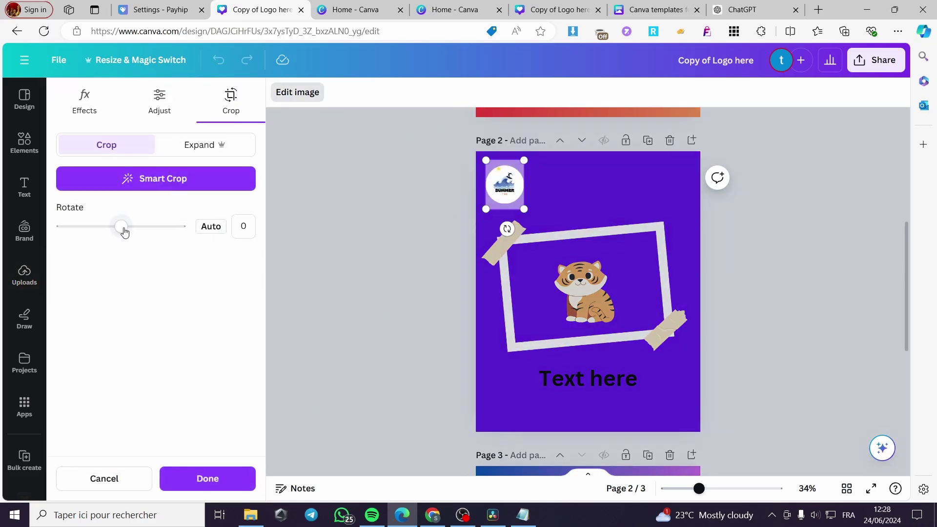
mouse_move(125, 231)
left_mouse_down()
mouse_move(152, 231)
mouse_move(98, 230)
mouse_move(128, 232)
mouse_move(120, 228)
left_mouse_up()
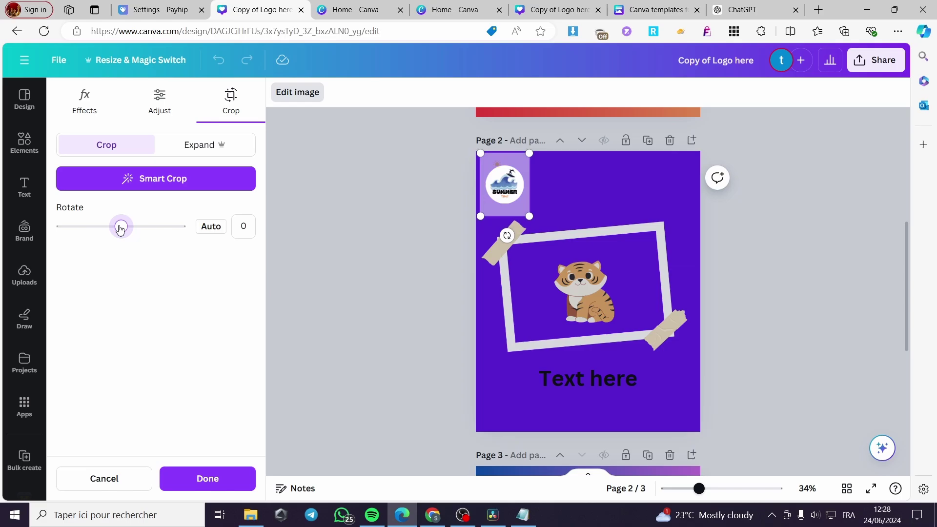
left_click(349, 228)
left_click(765, 237)
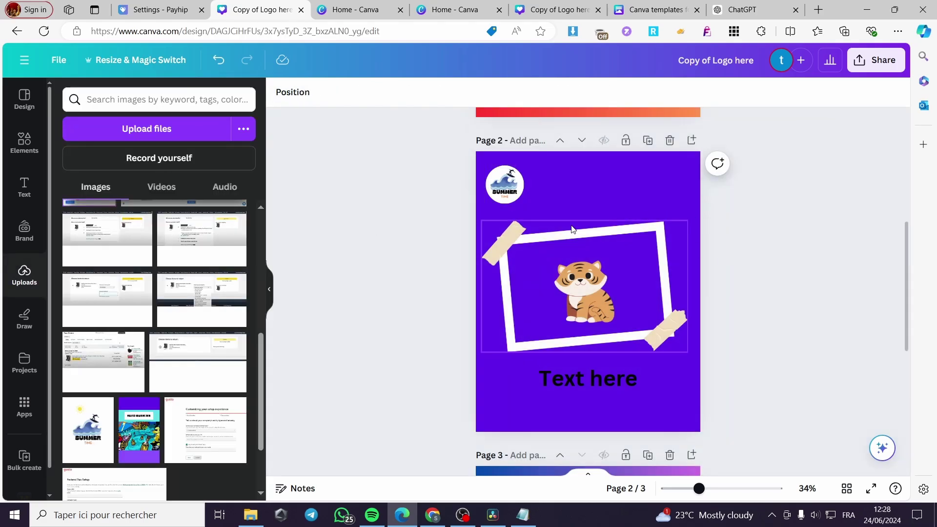
left_click(506, 183)
key("Delete")
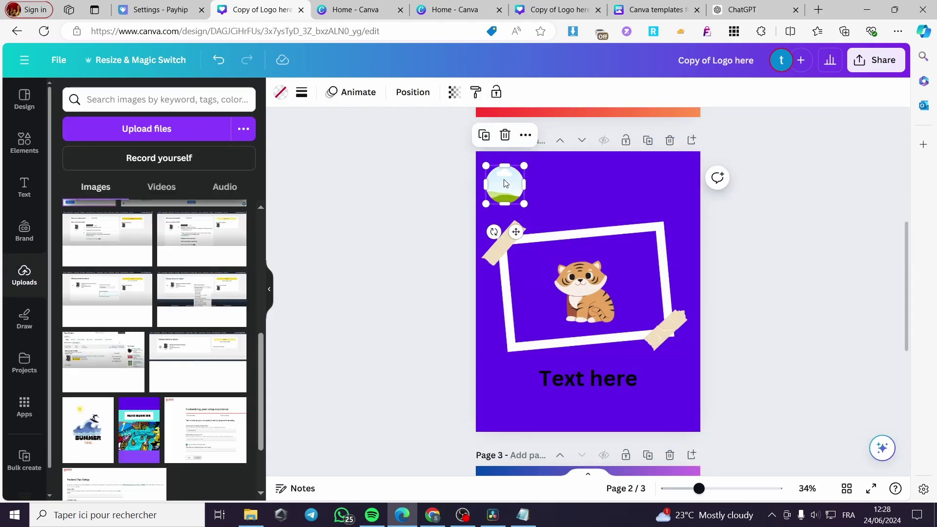
Examine page 3 by selecting the "Font here" and "Co." text in its heading group.
scroll(643, 380, "down", 7)
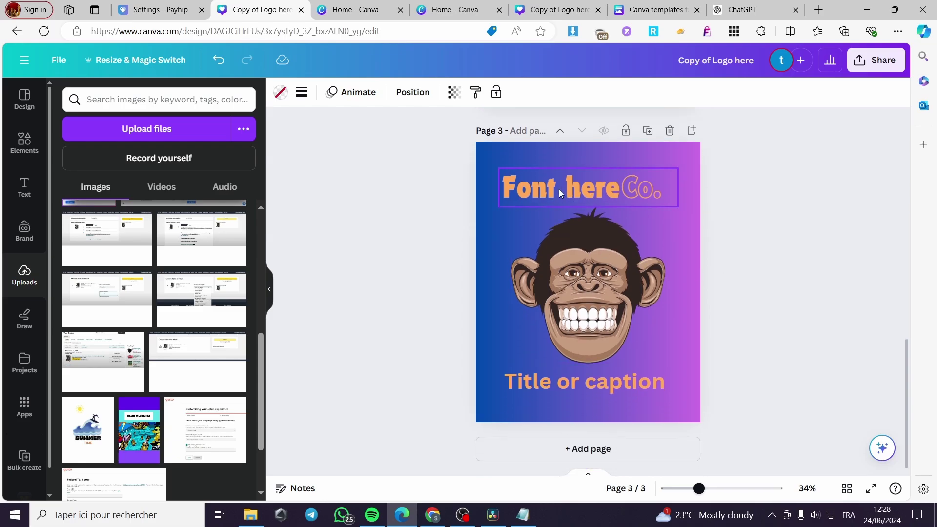
left_click(560, 191)
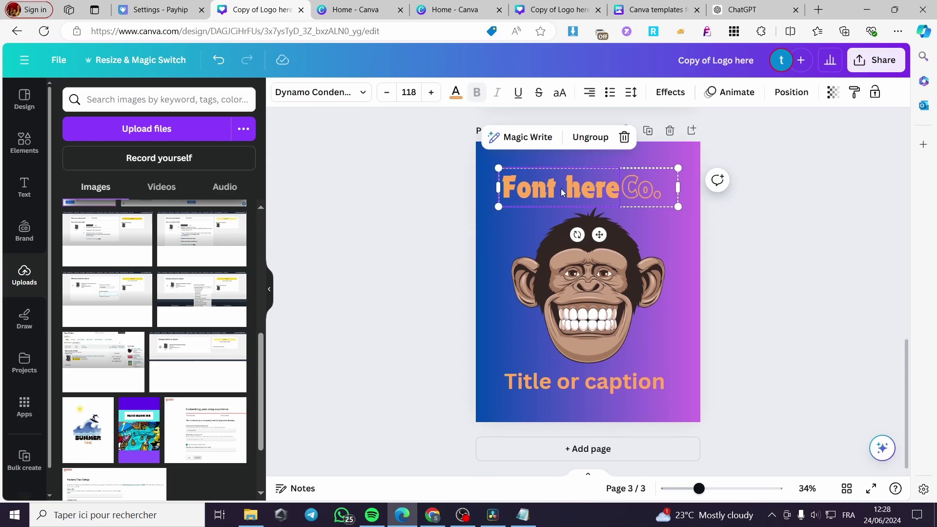
double_click(616, 192)
left_click(658, 192)
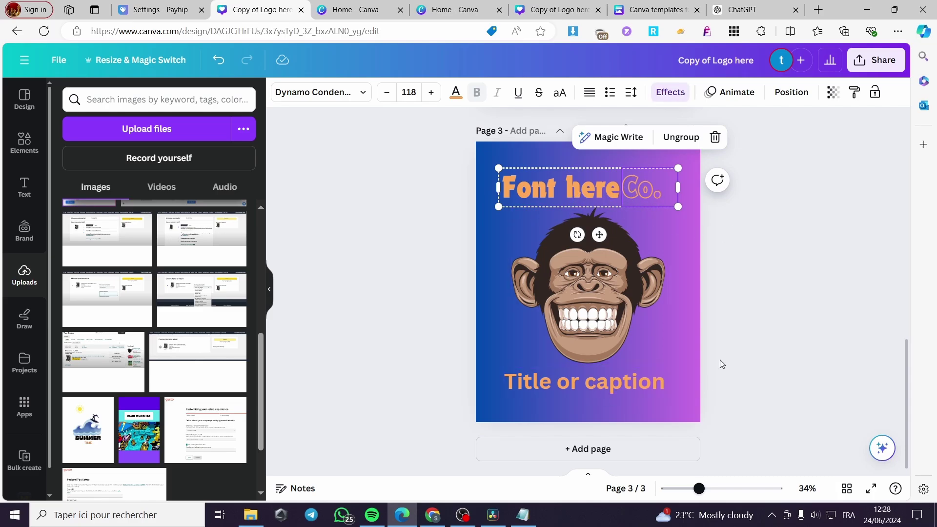
left_click(764, 304)
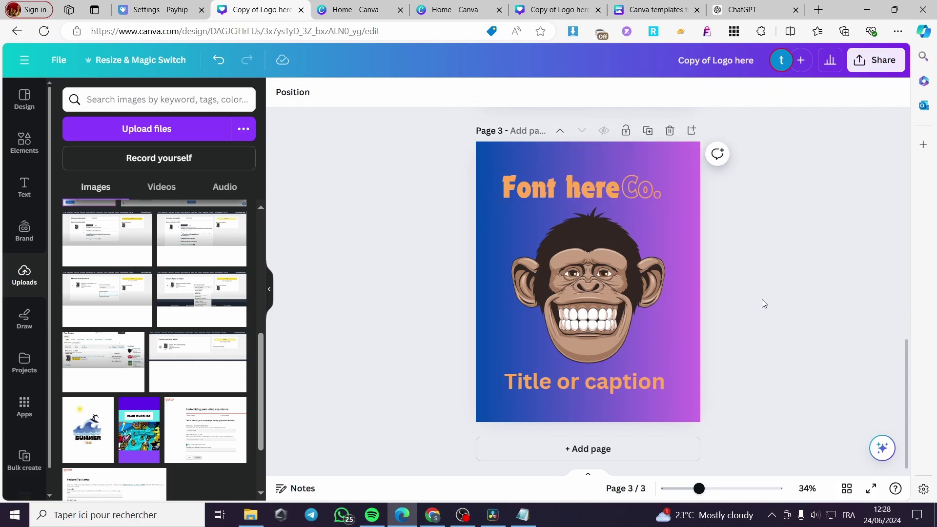